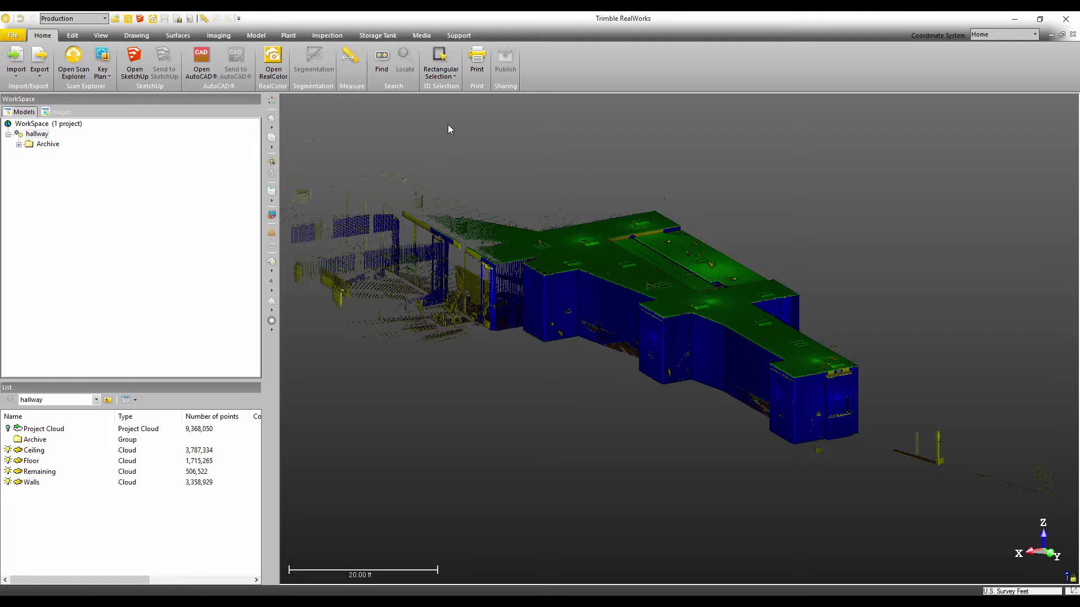
# - Open Scan Explorer and look around the Station 002 scan near the double doors
pyautogui.click(72, 61)
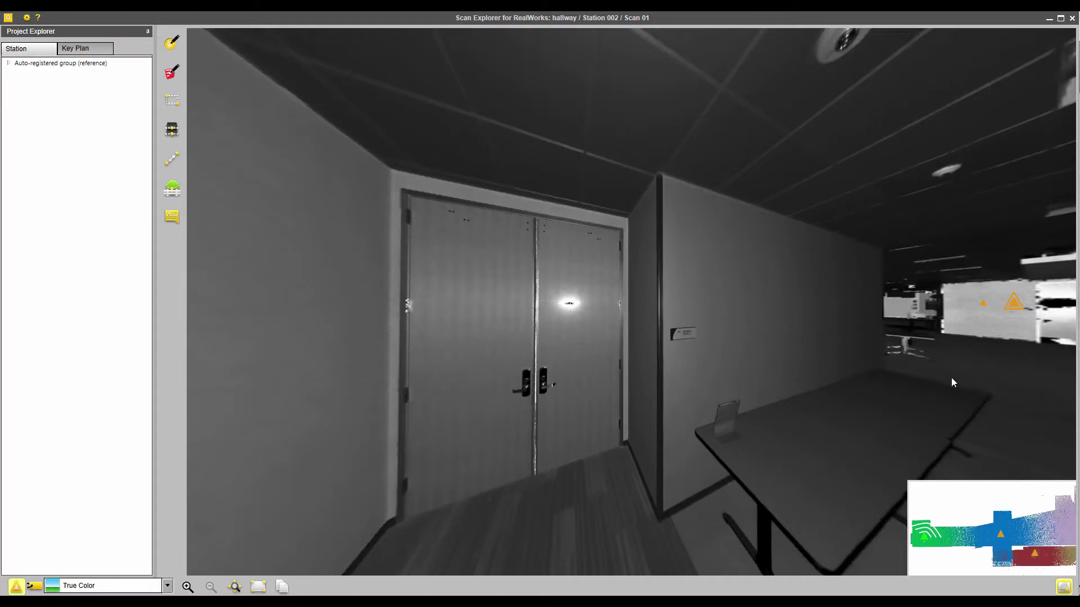
pyautogui.moveTo(953, 383); pyautogui.dragTo(925, 542)
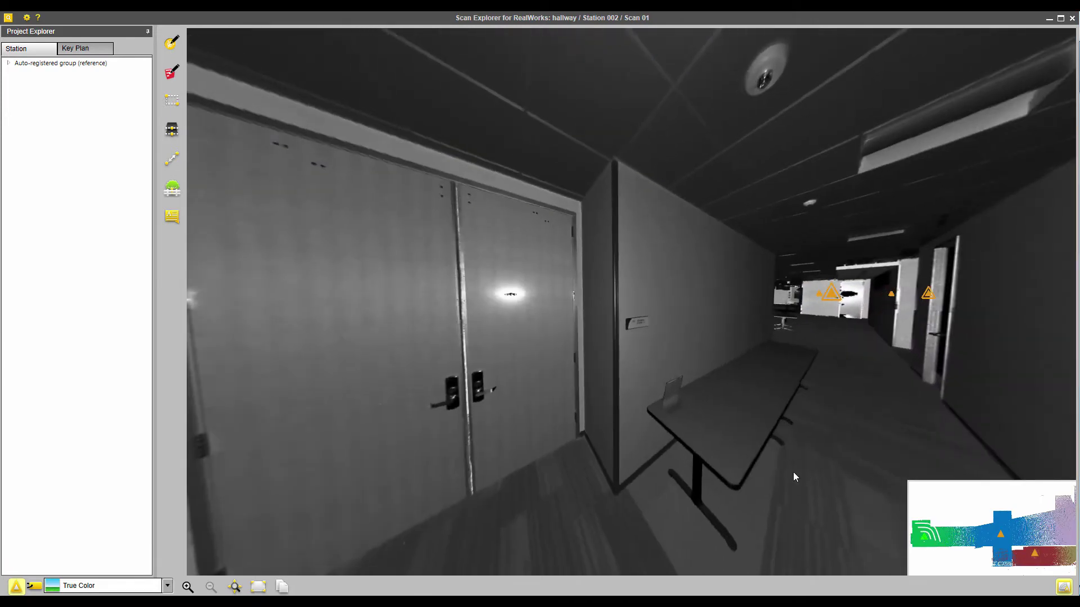
pyautogui.scroll(3, 615, 321)
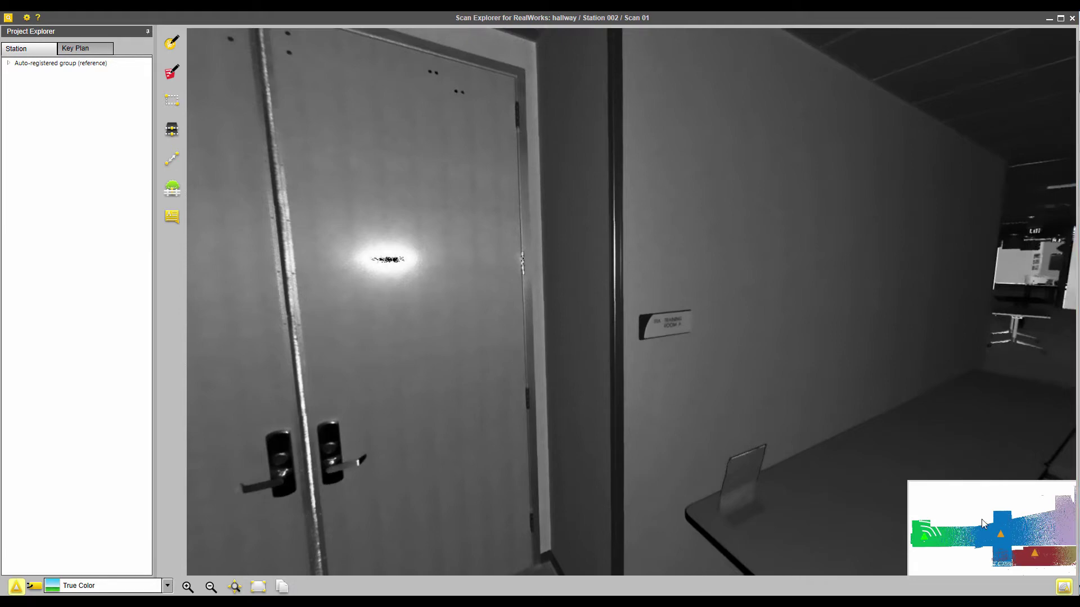
# - Open the existing key plan and measure the width of the green area along its upper edge
pyautogui.click(102, 51)
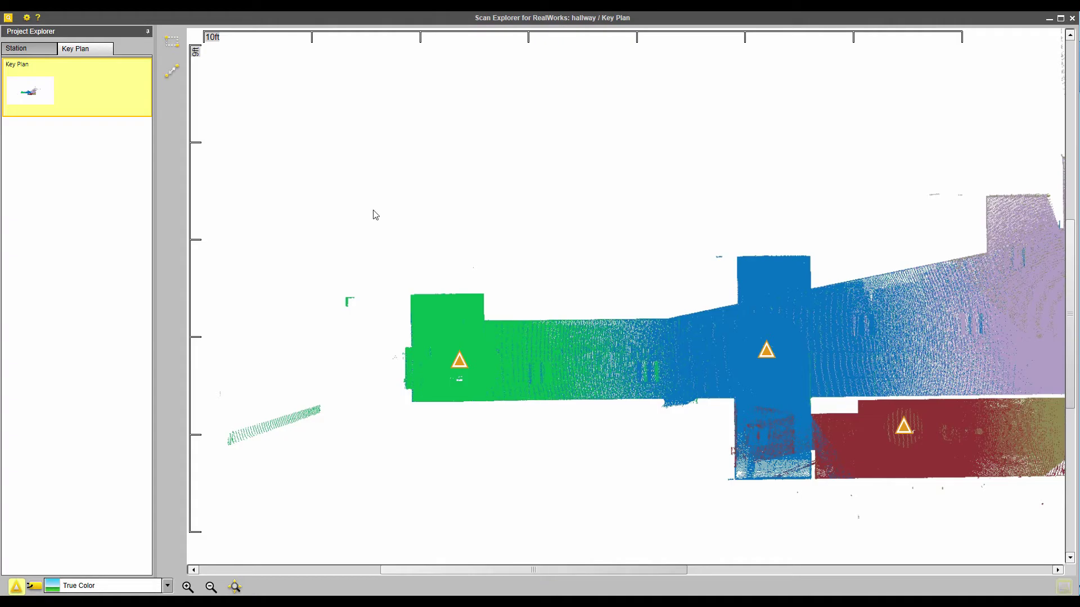
pyautogui.scroll(2, 743, 299)
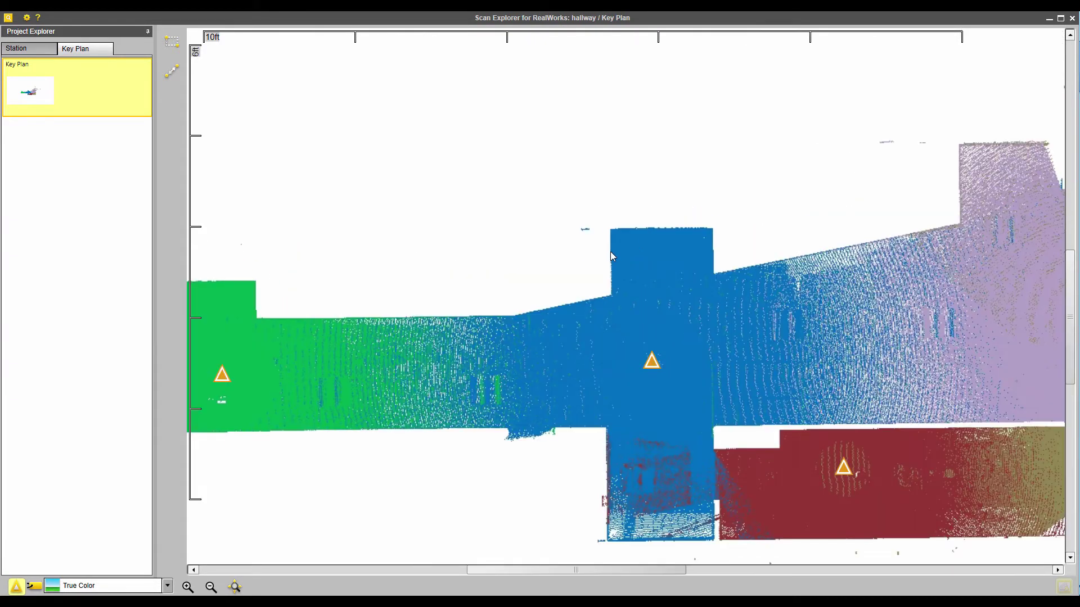
pyautogui.moveTo(610, 256); pyautogui.dragTo(465, 270, button='middle')
pyautogui.click(172, 71)
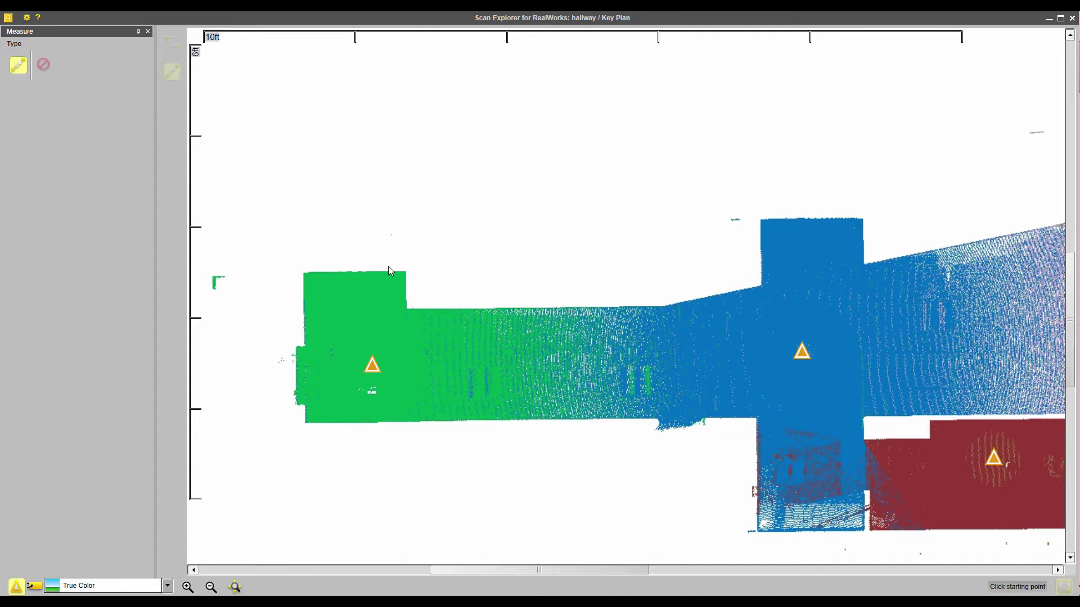
pyautogui.click(303, 278)
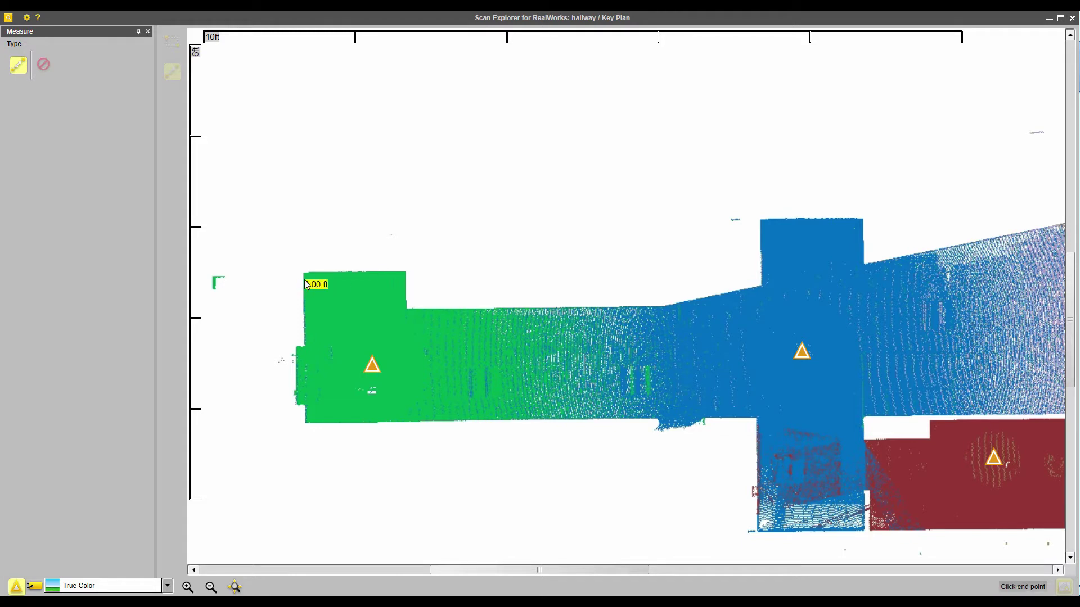
pyautogui.click(406, 276)
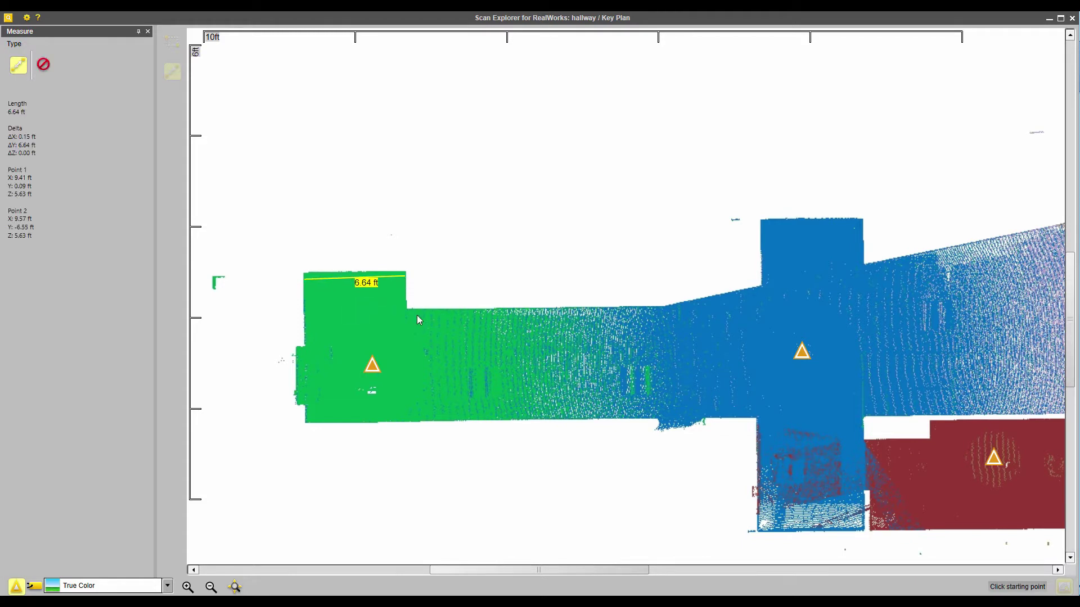
pyautogui.click(148, 32)
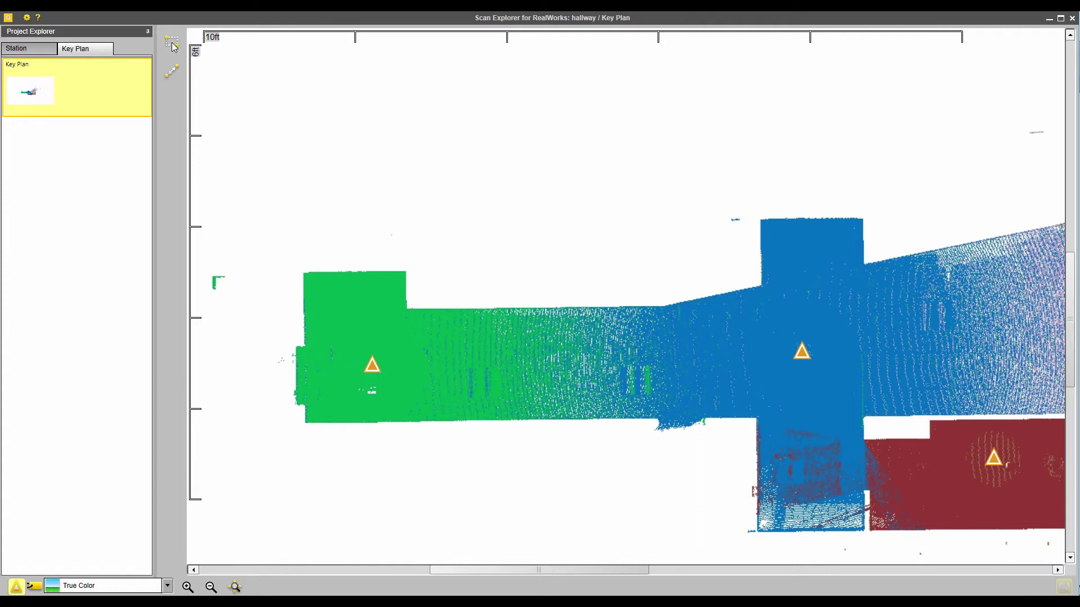
# - Mark a rectangular point-extraction area around the upper part of the green area and review the available export formats
pyautogui.click(172, 42)
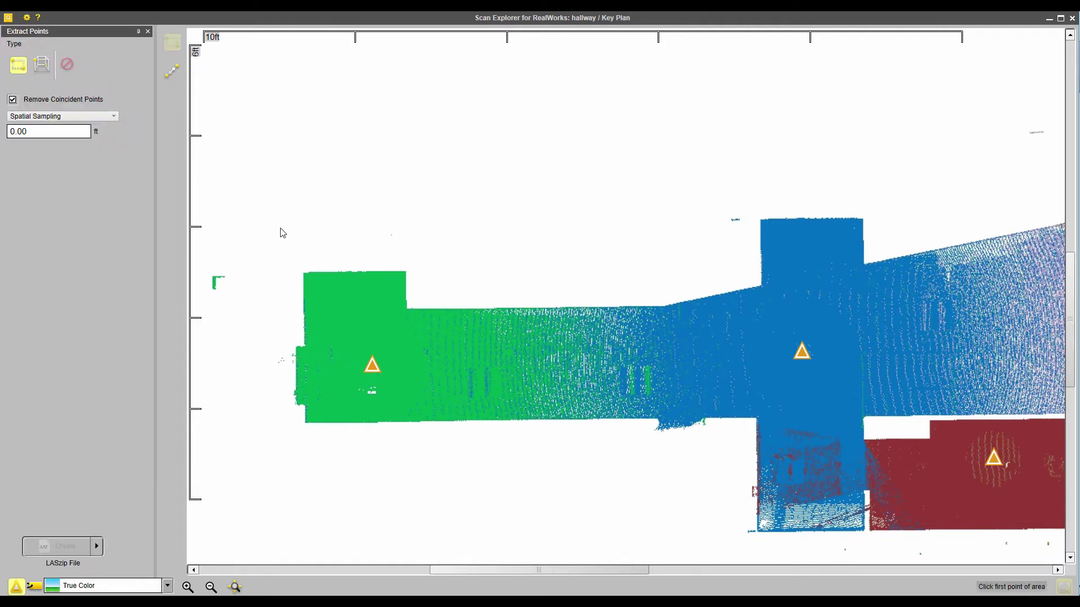
pyautogui.click(281, 228)
pyautogui.click(426, 342)
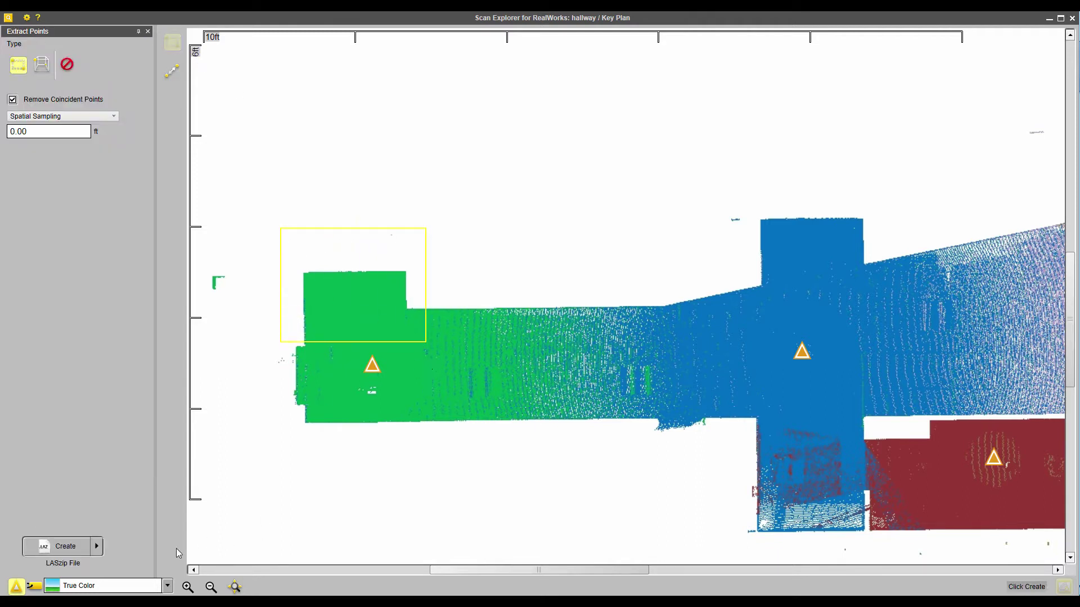
pyautogui.click(97, 546)
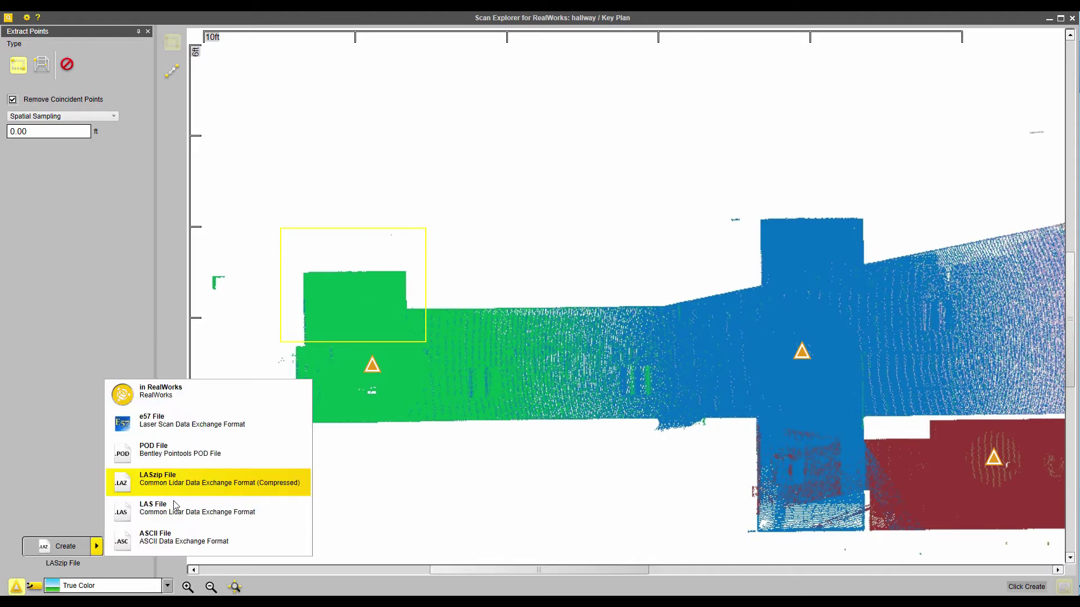
pyautogui.click(98, 546)
pyautogui.click(97, 547)
pyautogui.click(408, 520)
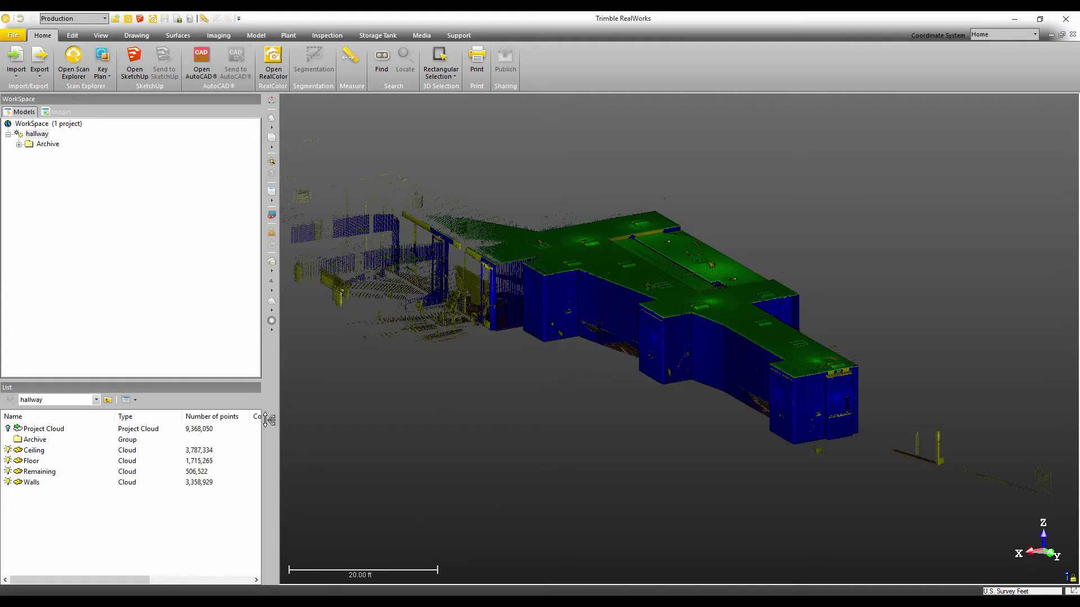
# - Hide the Ceiling, Floor and Remaining clouds in the hallway project
pyautogui.click(35, 451)
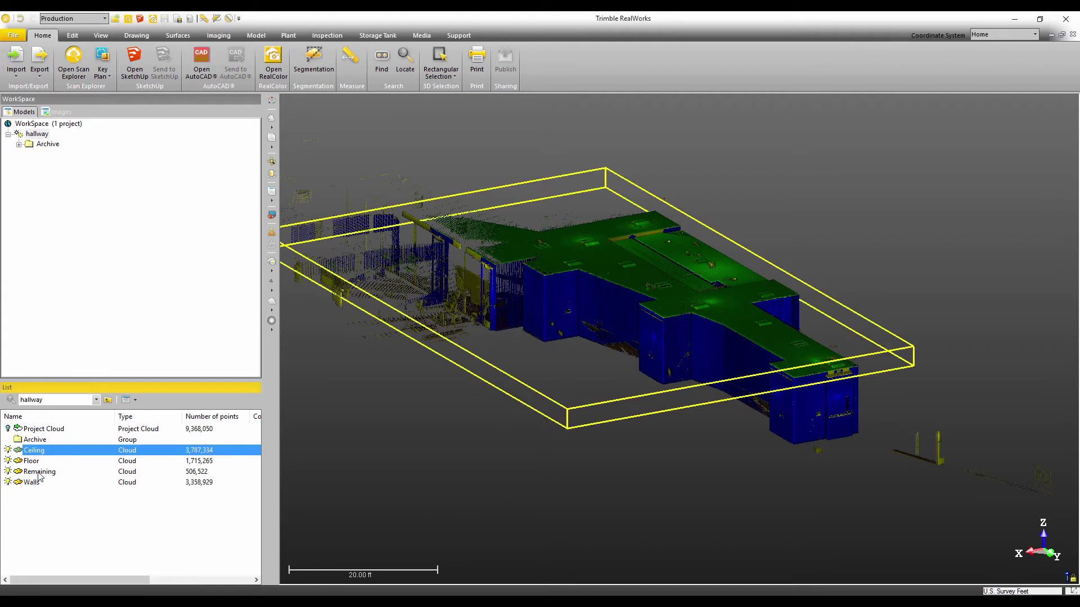
pyautogui.keyDown('shift'); pyautogui.click(34, 472); pyautogui.keyUp('shift')
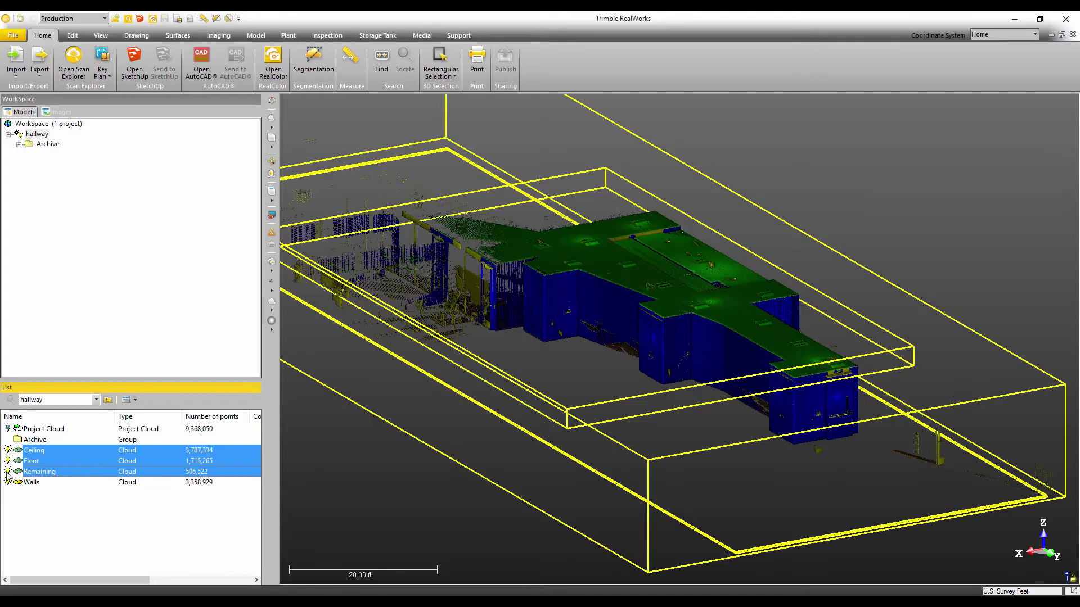
pyautogui.click(8, 472)
pyautogui.click(588, 337)
pyautogui.moveTo(589, 337)
pyautogui.mouseDown()
pyautogui.moveTo(625, 431)
pyautogui.moveTo(591, 330)
pyautogui.mouseUp()
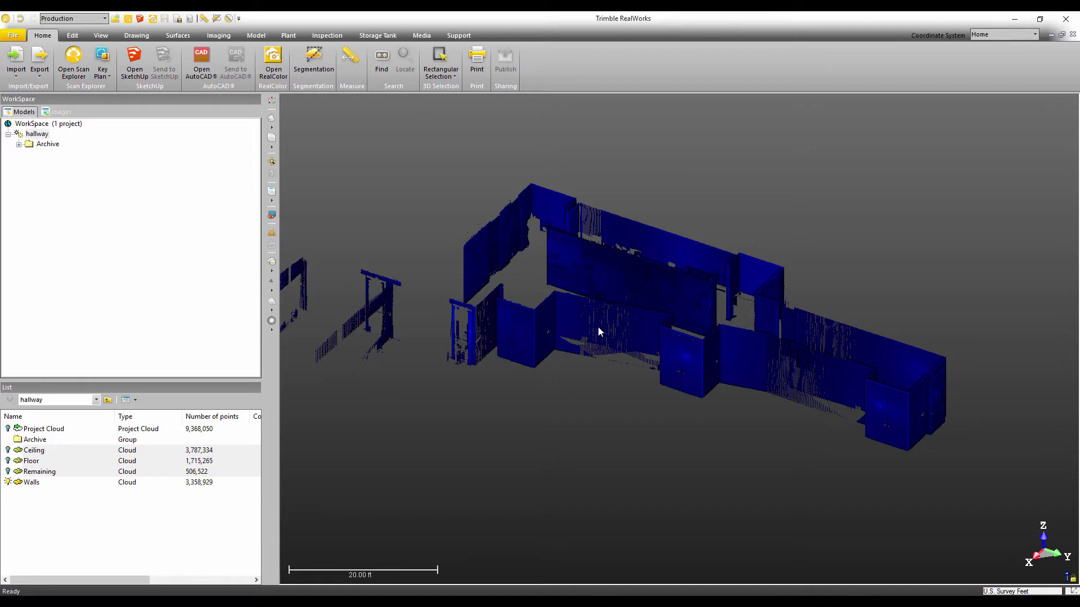
pyautogui.moveTo(598, 332); pyautogui.dragTo(590, 294)
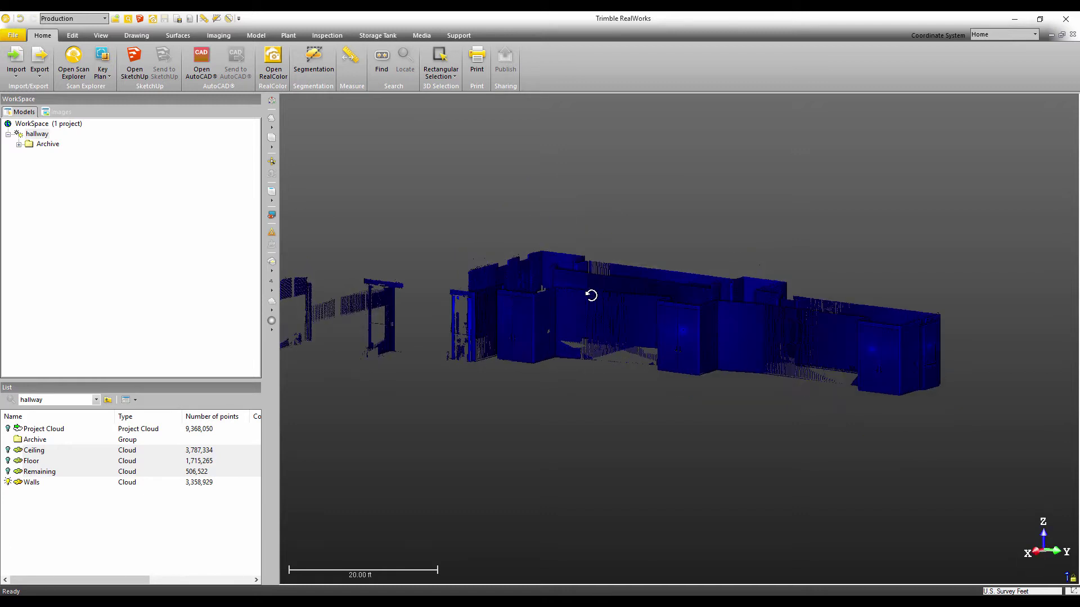
# - Inspect the wall cloud from above and from the side within an enlarged limit box, and exit limit box mode
pyautogui.click(272, 101)
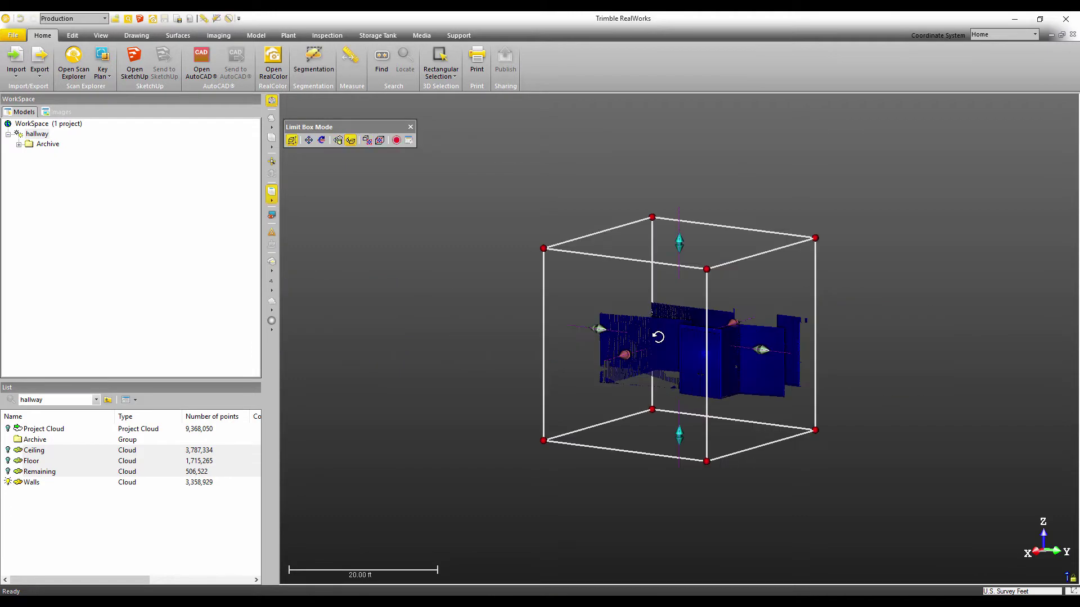
pyautogui.moveTo(658, 337); pyautogui.dragTo(654, 385)
pyautogui.scroll(3, 658, 225)
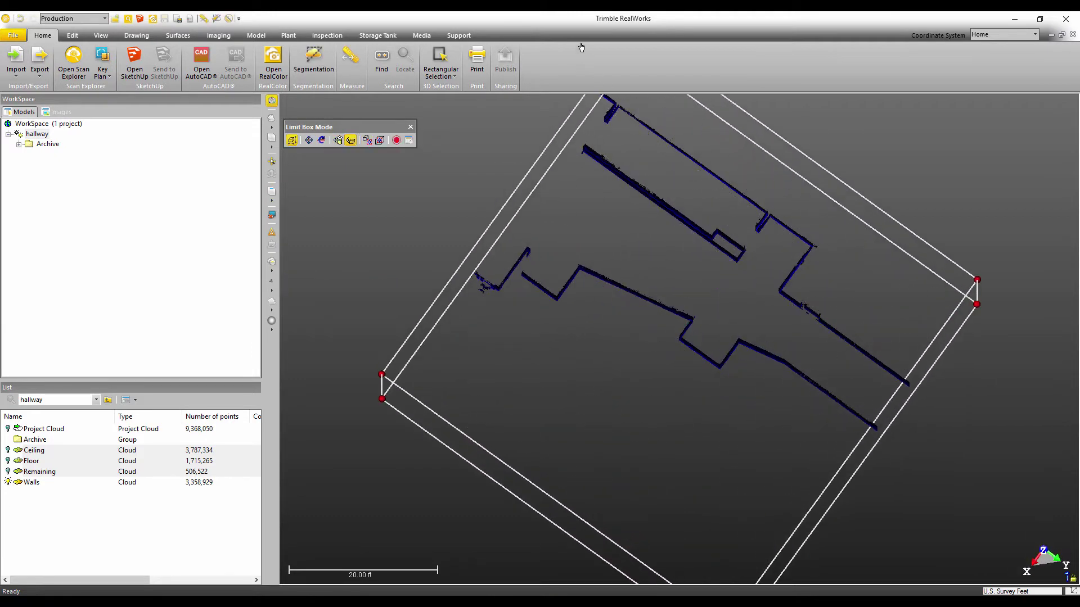
pyautogui.moveTo(658, 225); pyautogui.dragTo(715, 245)
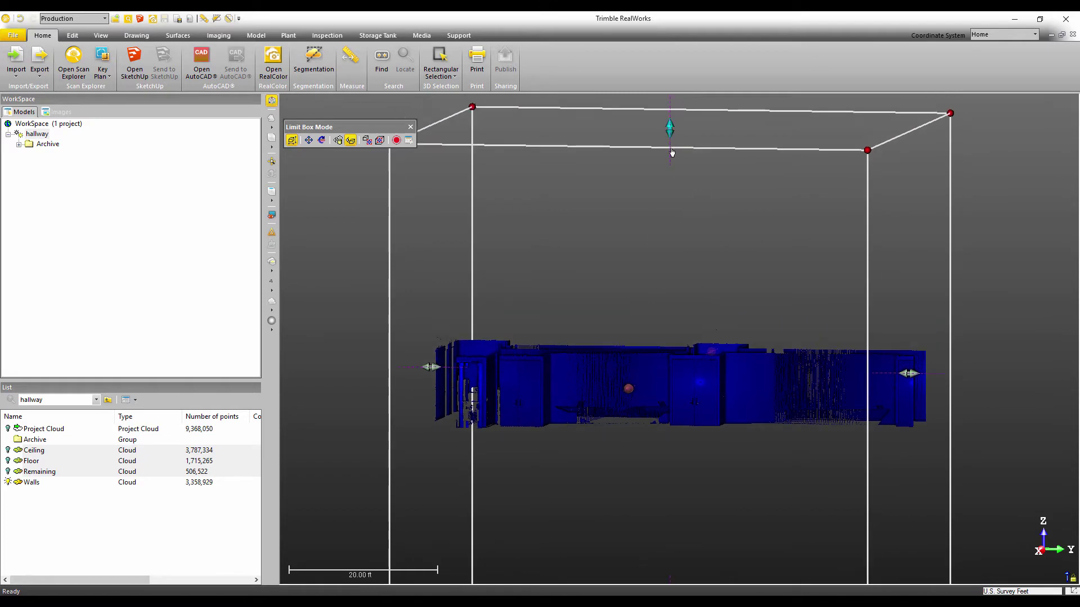
pyautogui.moveTo(672, 134); pyautogui.dragTo(714, 391)
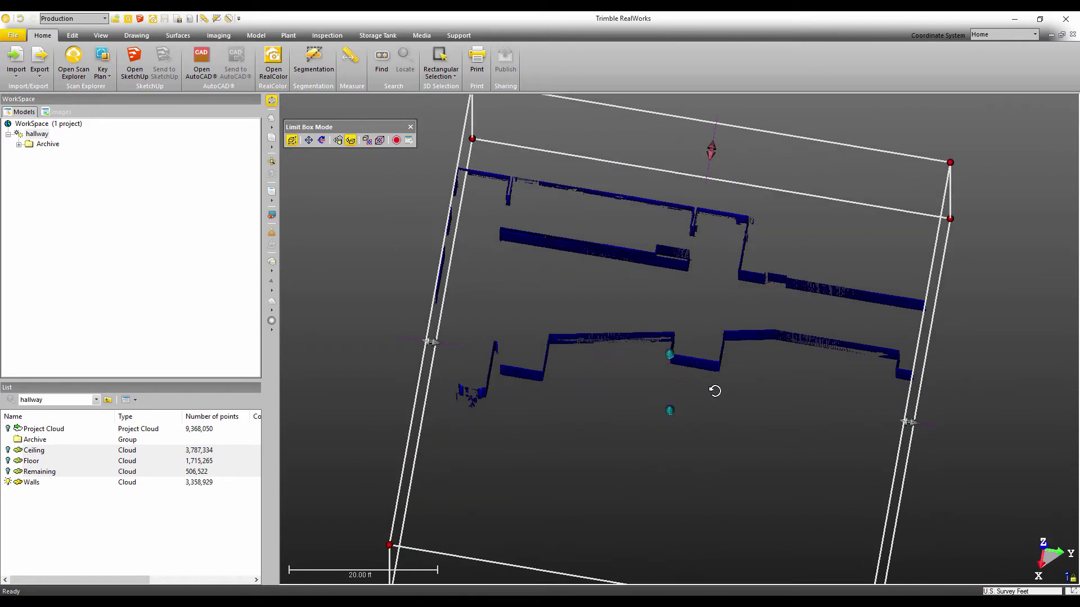
pyautogui.click(410, 127)
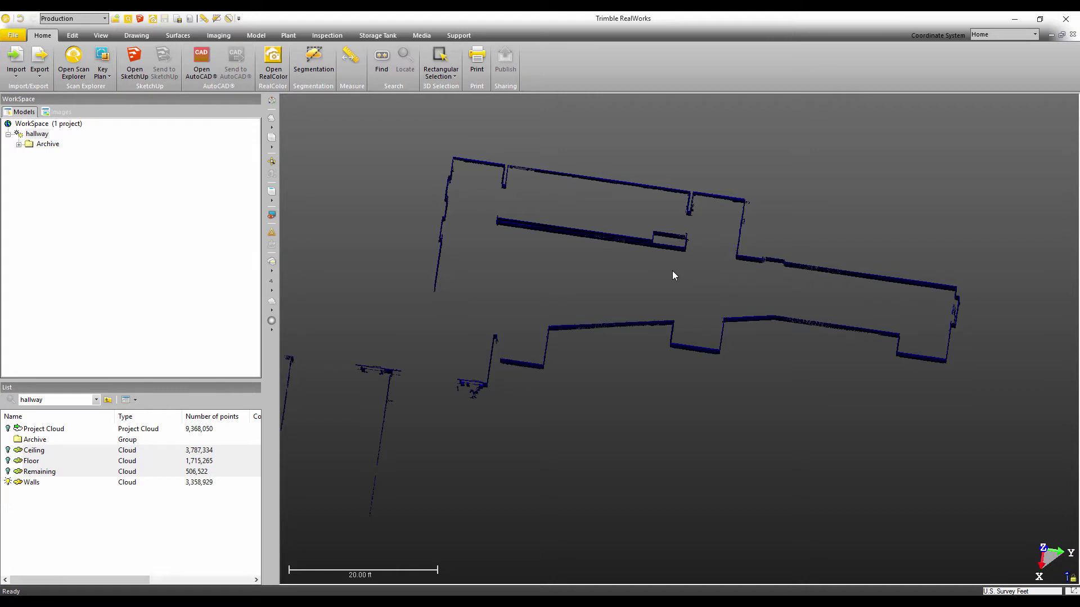
# - Display the wall cloud with Color Coded Intensity
pyautogui.click(274, 273)
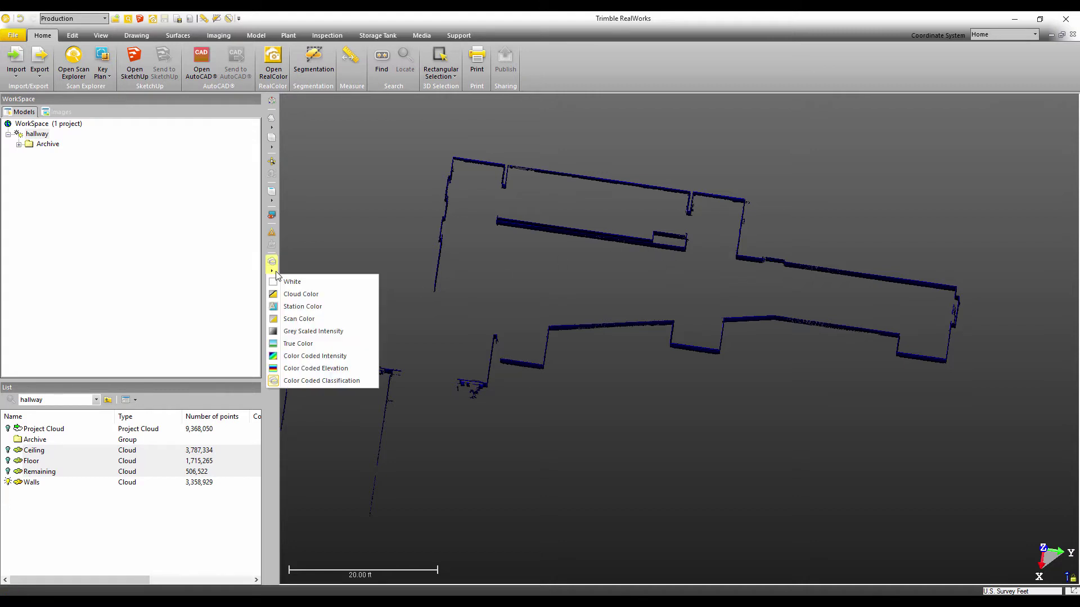
pyautogui.click(356, 365)
pyautogui.moveTo(648, 245); pyautogui.dragTo(612, 291)
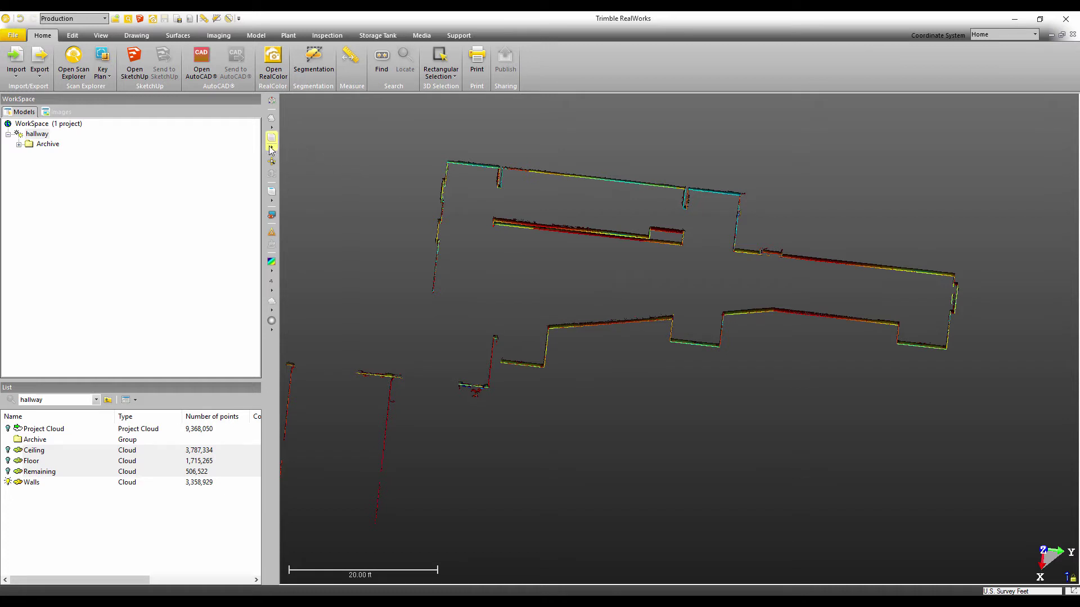
# - Examine the hallway walls from the Top view and from oblique 3D angles
pyautogui.click(272, 198)
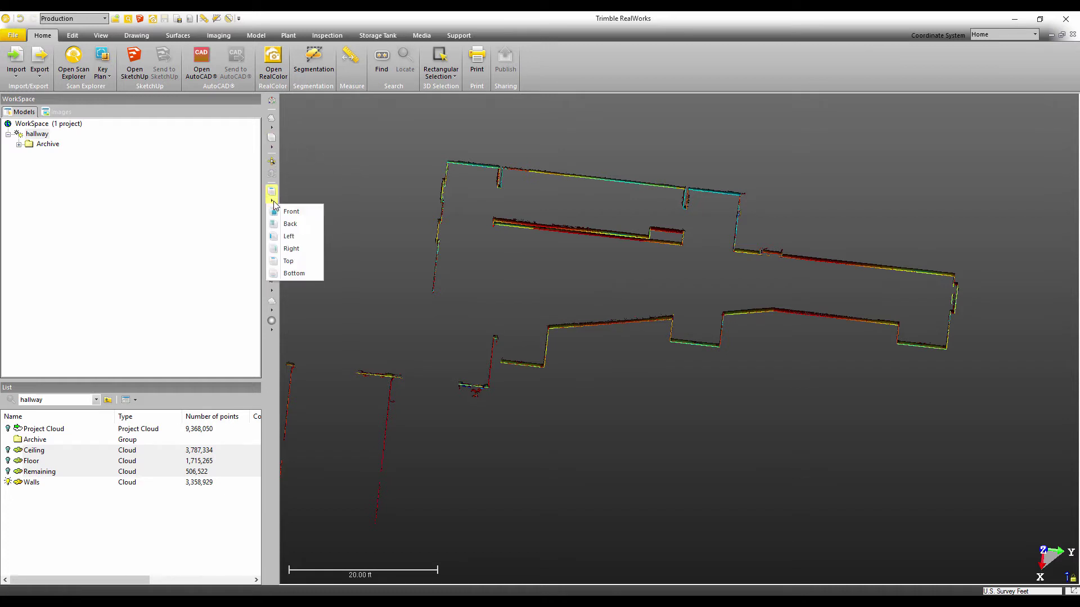
pyautogui.click(289, 261)
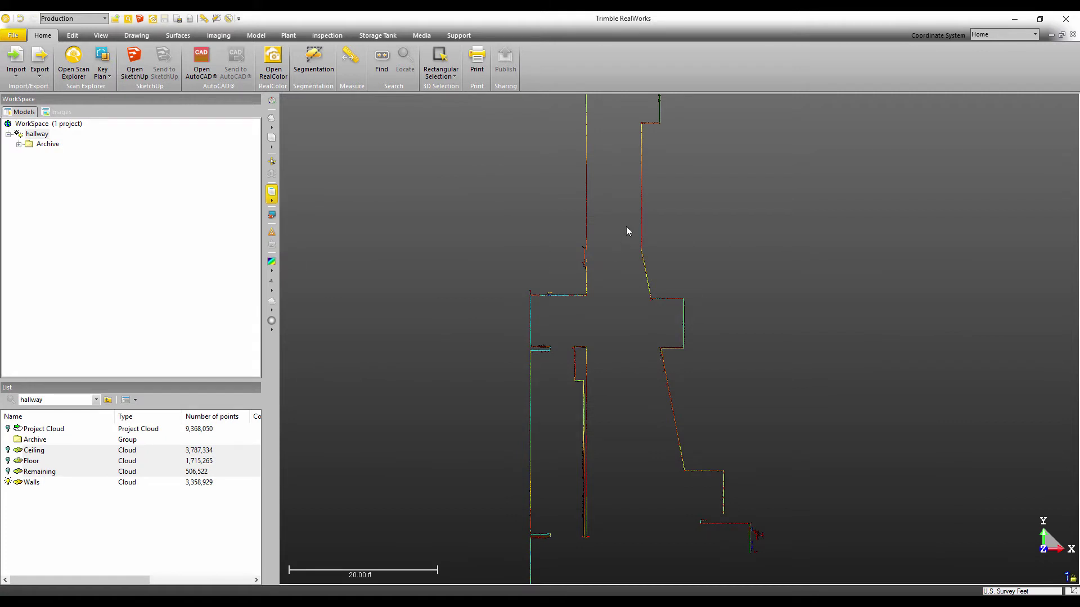
pyautogui.scroll(-2, 626, 226)
pyautogui.moveTo(626, 226); pyautogui.dragTo(661, 248, button='middle')
pyautogui.scroll(-2, 639, 259)
pyautogui.moveTo(619, 360)
pyautogui.mouseDown()
pyautogui.moveTo(713, 282)
pyautogui.moveTo(581, 234)
pyautogui.moveTo(639, 208)
pyautogui.moveTo(517, 226)
pyautogui.moveTo(674, 313)
pyautogui.moveTo(528, 295)
pyautogui.moveTo(761, 299)
pyautogui.moveTo(678, 292)
pyautogui.moveTo(632, 263)
pyautogui.moveTo(685, 268)
pyautogui.moveTo(641, 303)
pyautogui.moveTo(684, 325)
pyautogui.moveTo(657, 304)
pyautogui.mouseUp()
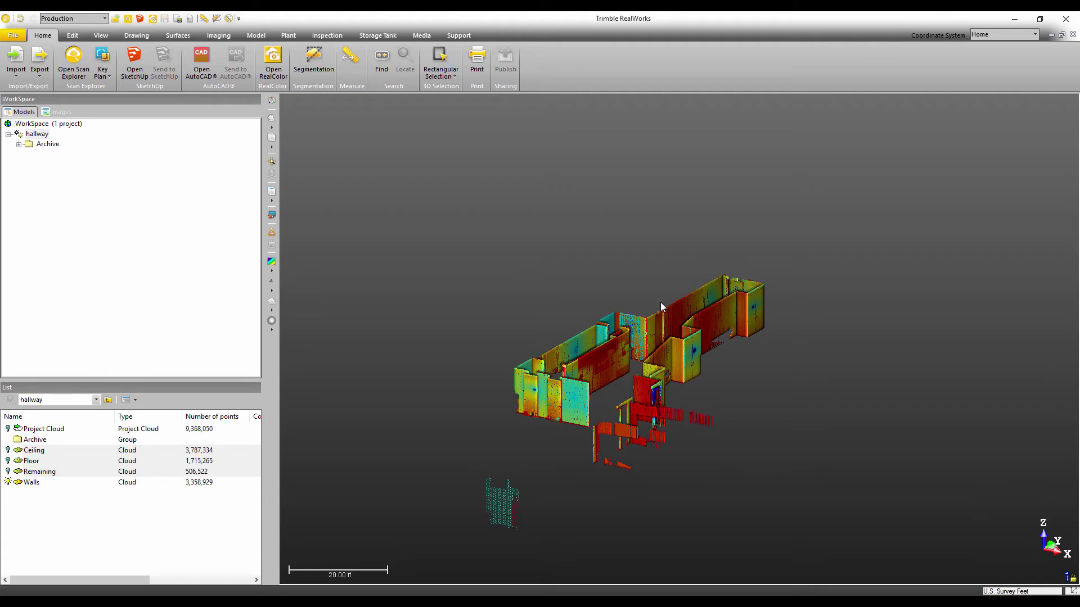
pyautogui.moveTo(733, 303); pyautogui.dragTo(652, 333)
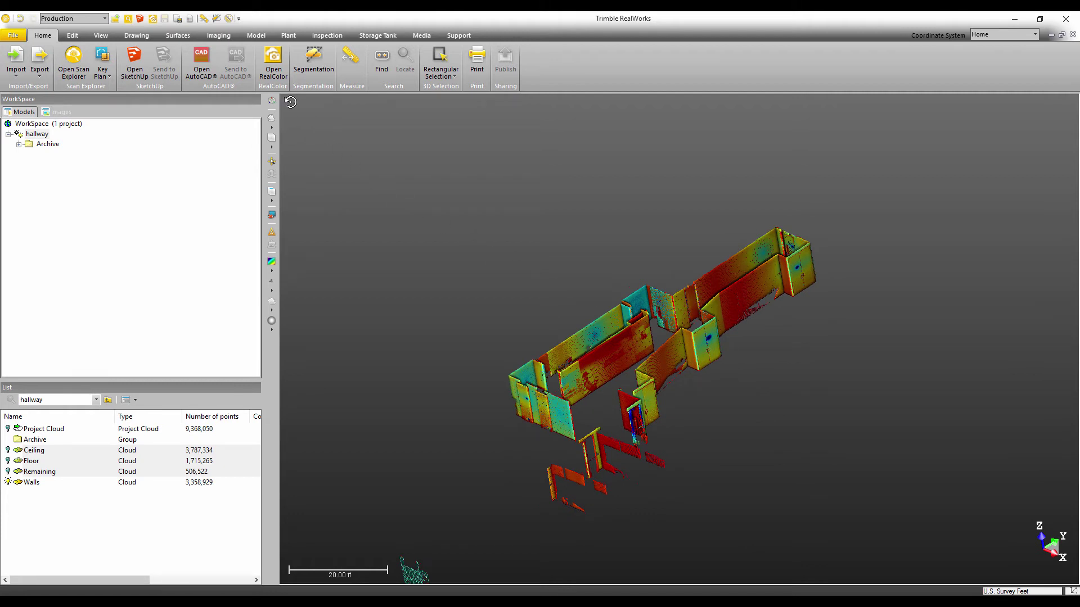
# - Set the walls to the Top view and rotate the plan so the hallway runs horizontally
pyautogui.click(272, 192)
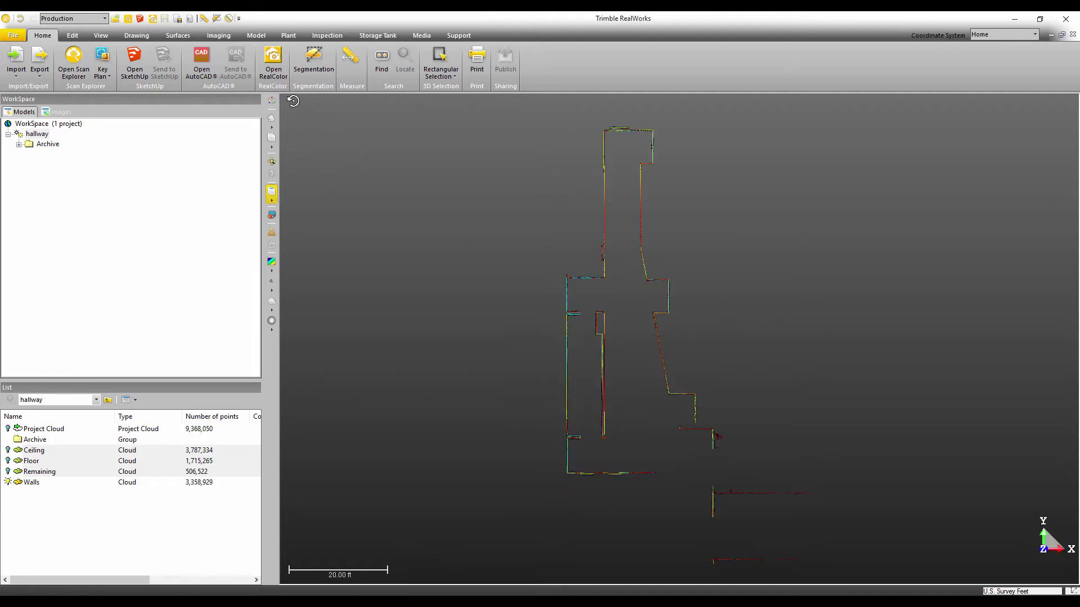
pyautogui.moveTo(293, 101); pyautogui.dragTo(459, 481)
pyautogui.moveTo(713, 418); pyautogui.dragTo(683, 376, button='middle')
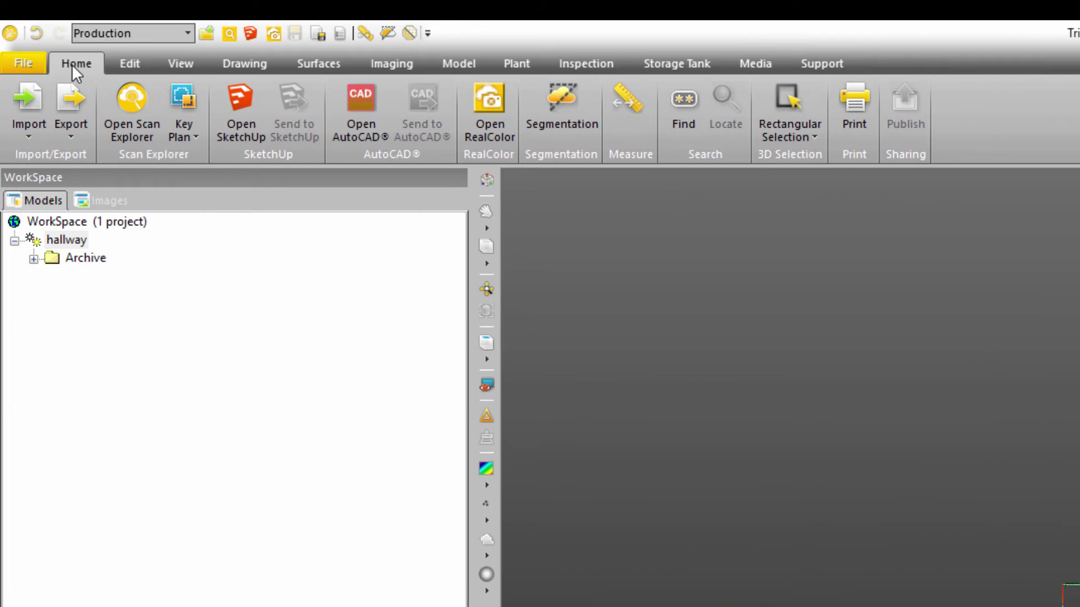
# - Generate a key plan from the current view in Production mode and open the new key plan
pyautogui.click(187, 33)
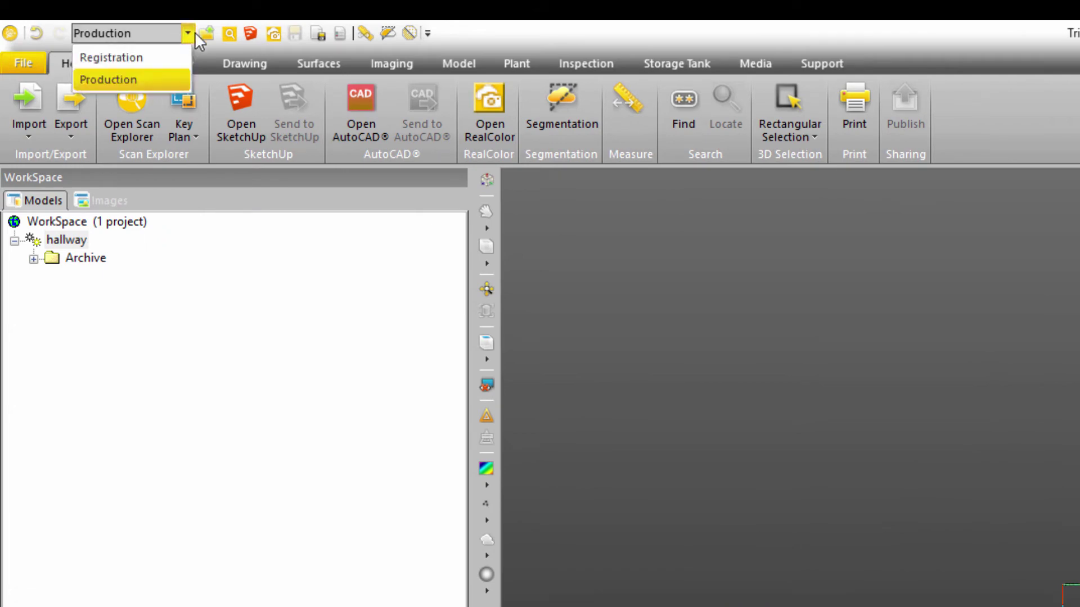
pyautogui.click(140, 82)
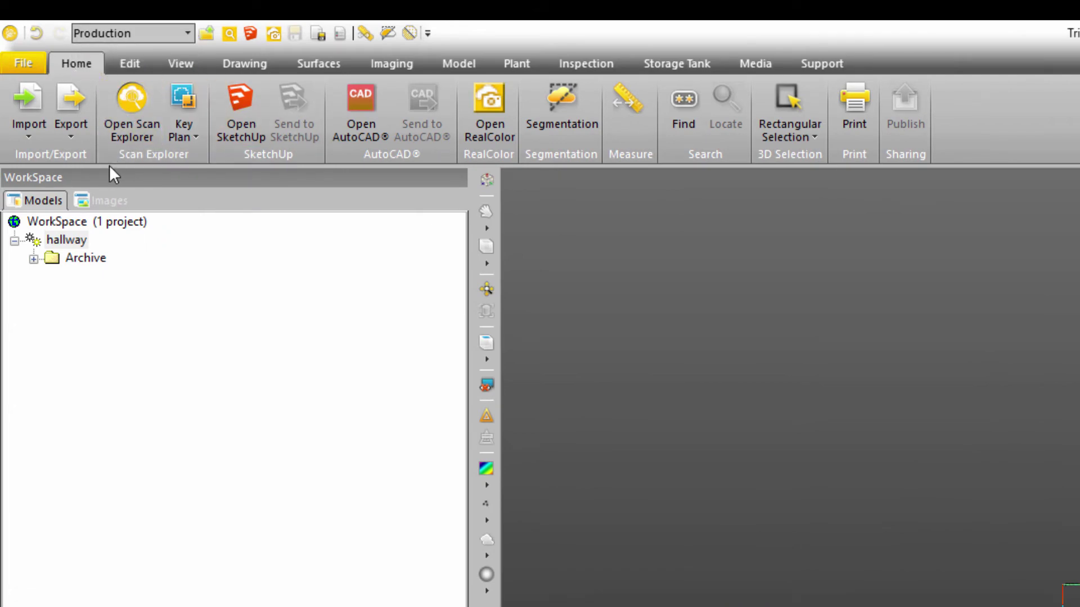
pyautogui.click(199, 136)
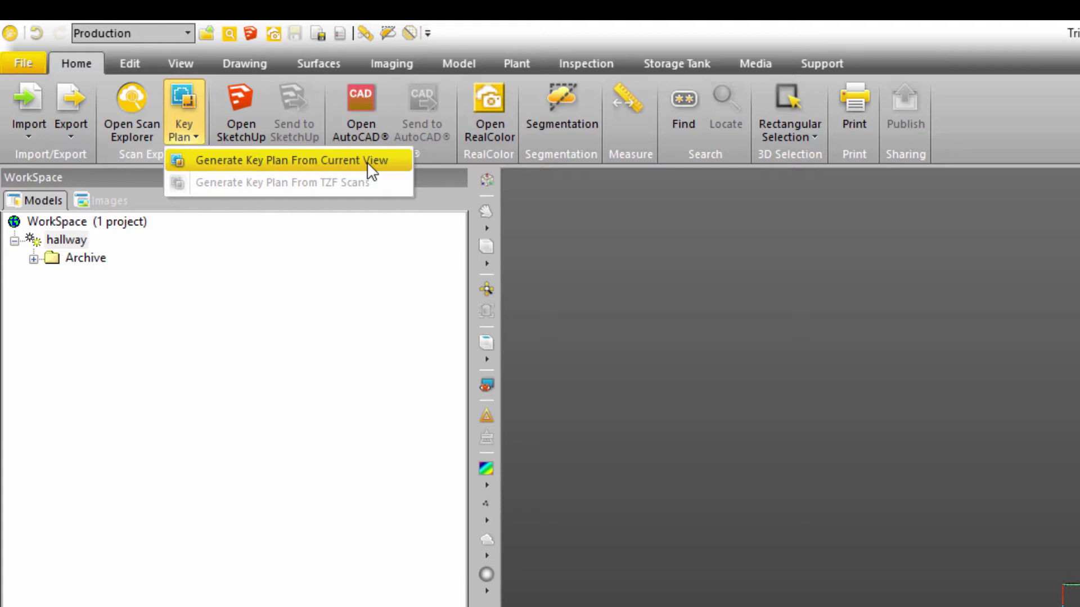
pyautogui.click(398, 163)
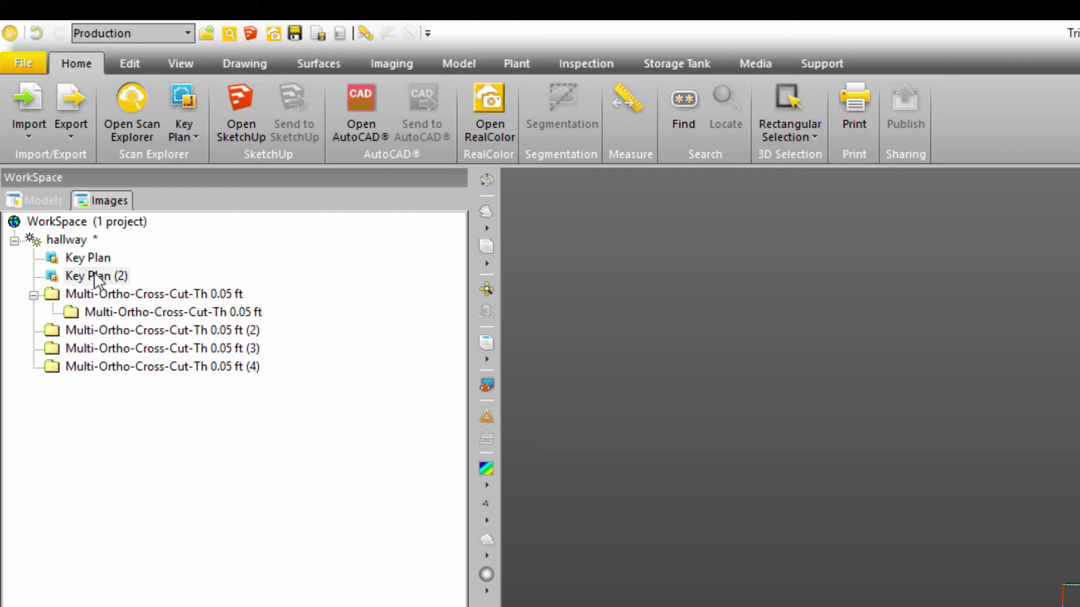
pyautogui.doubleClick(112, 275)
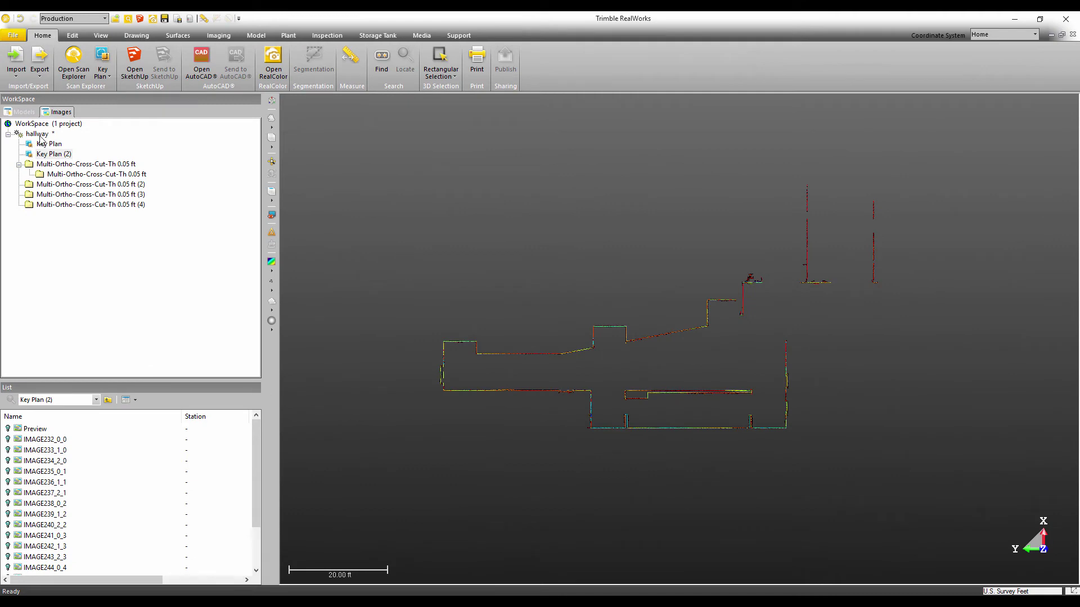
# - Rename the key plan Key Plan (2) of the hallway project as "Top view shell"
pyautogui.click(38, 134)
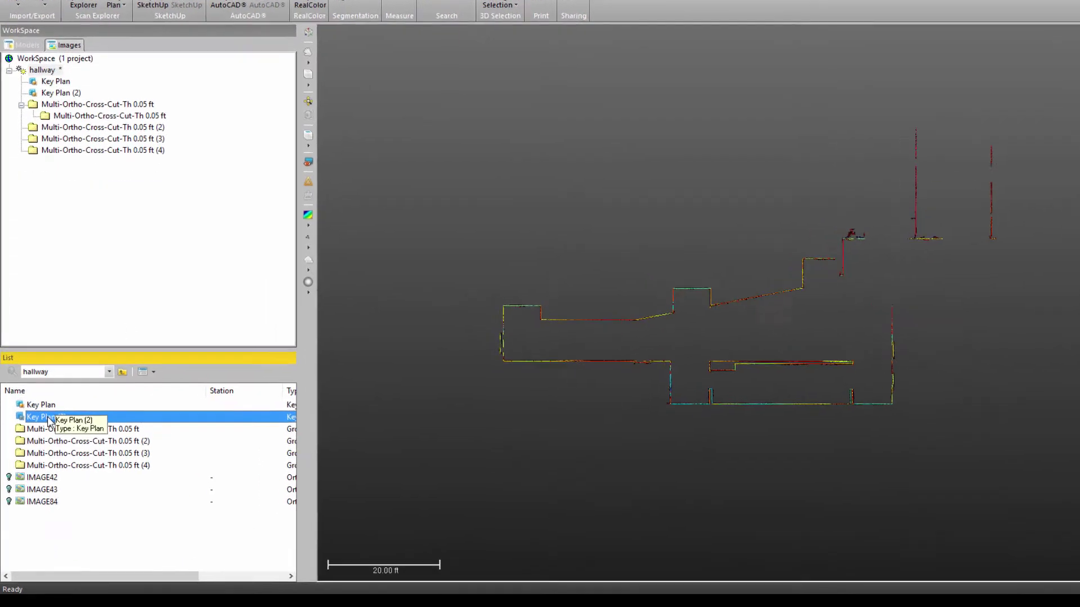
pyautogui.click(43, 441)
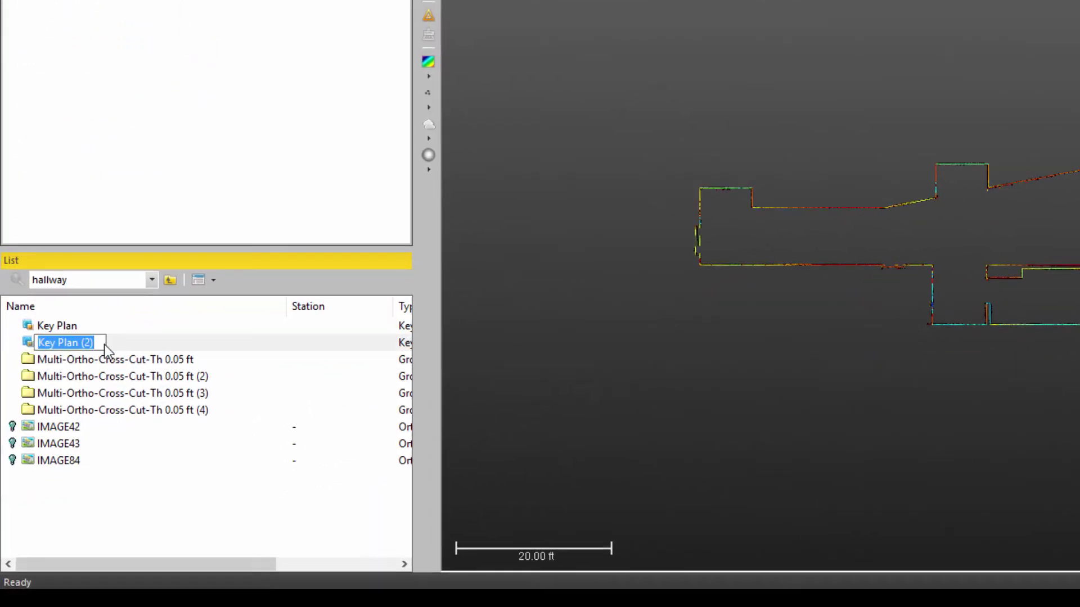
pyautogui.write('To')
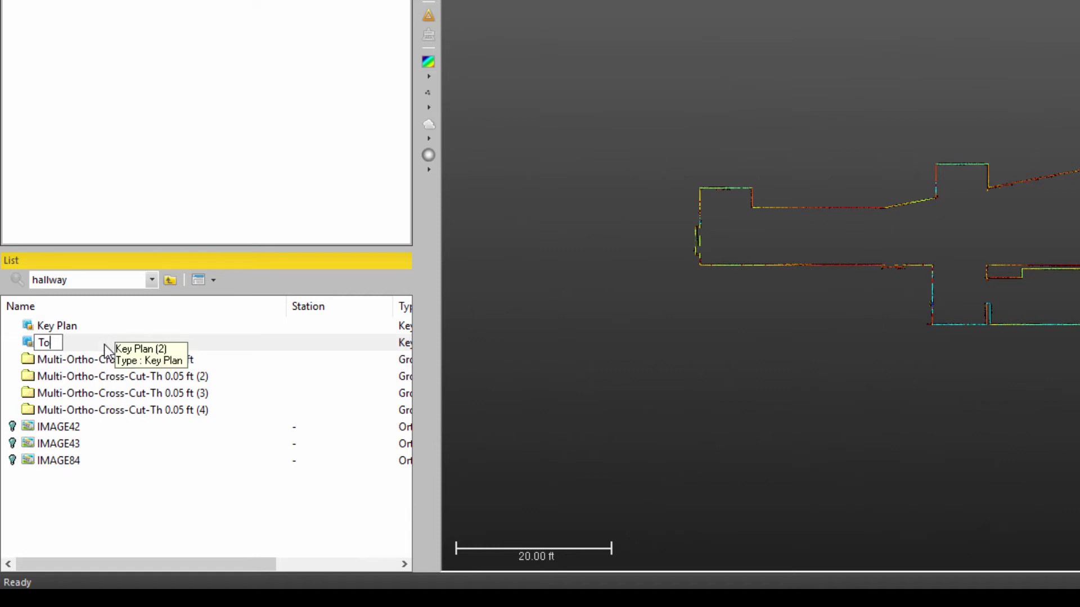
pyautogui.write('p view shell')
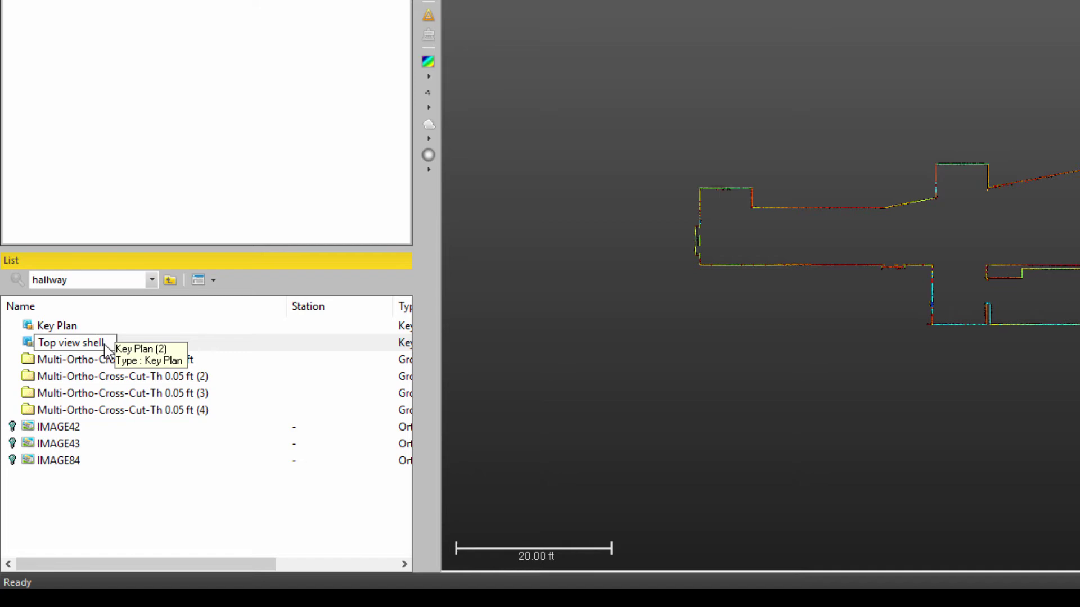
pyautogui.press('Return')
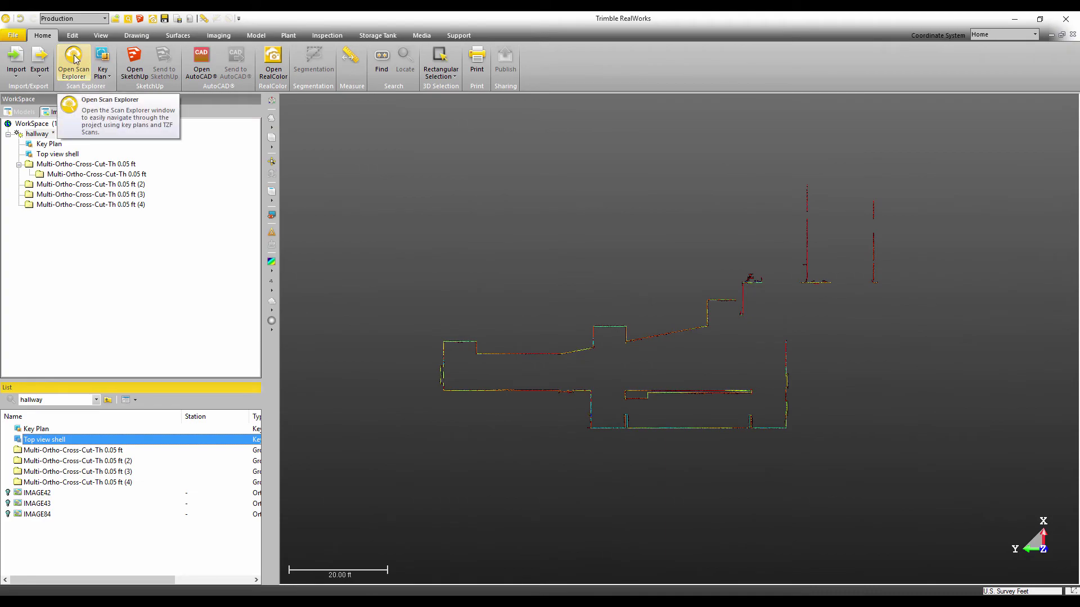
# - Compare the Top view shell key plan with the original Key Plan in Scan Explorer, and close Scan Explorer
pyautogui.click(88, 57)
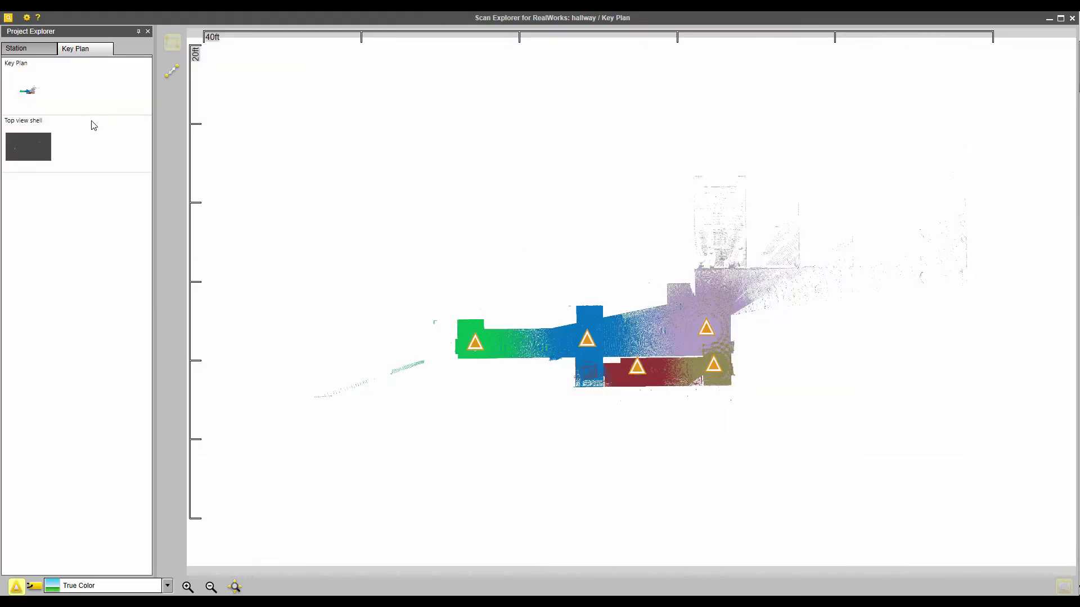
pyautogui.click(32, 143)
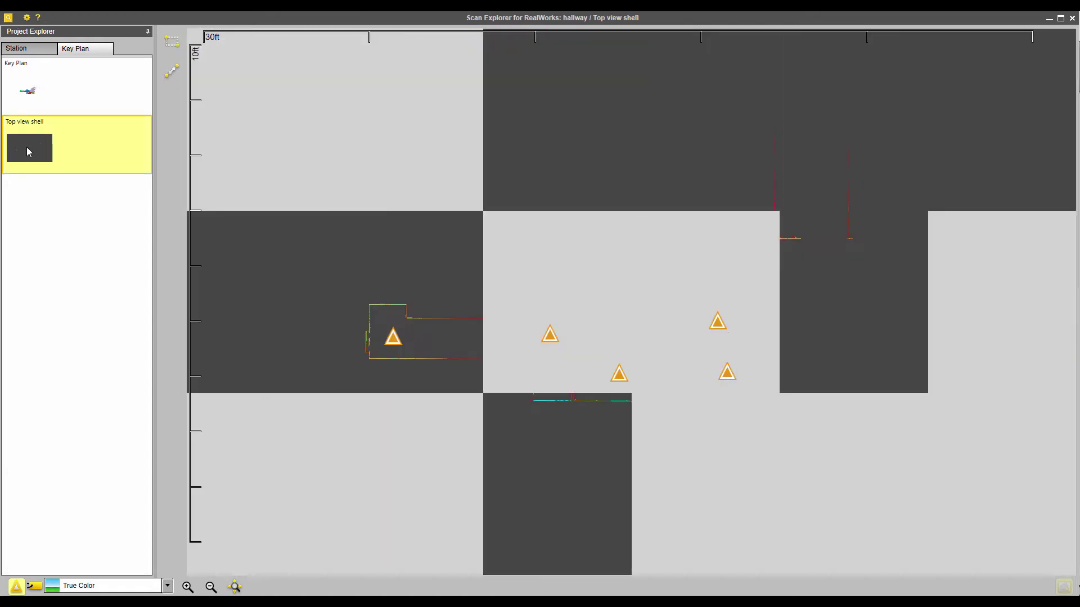
pyautogui.scroll(2, 562, 355)
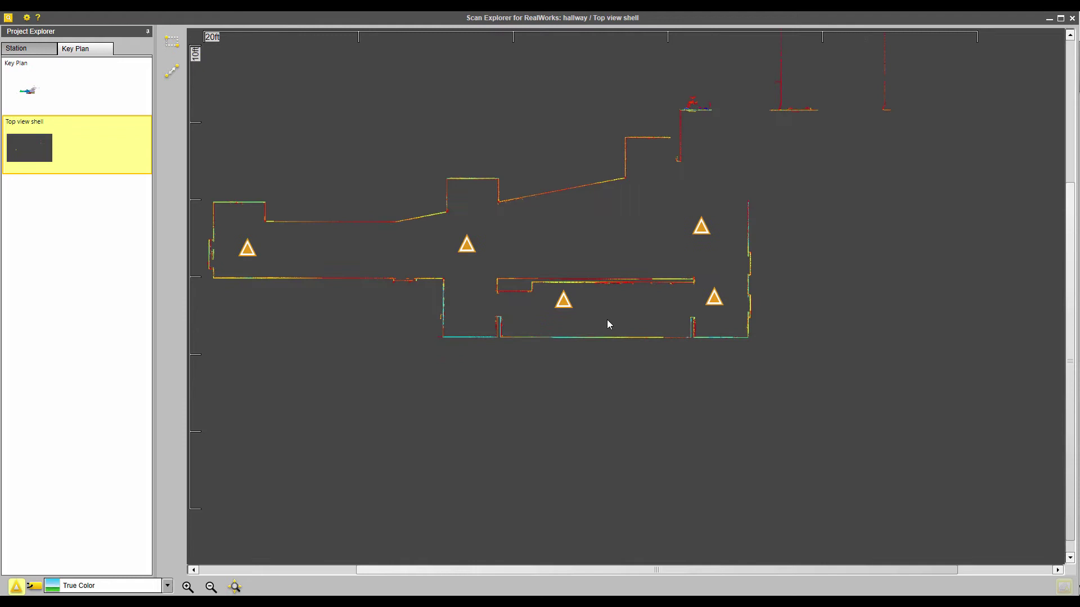
pyautogui.scroll(2, 607, 321)
pyautogui.moveTo(666, 321); pyautogui.dragTo(533, 196, button='middle')
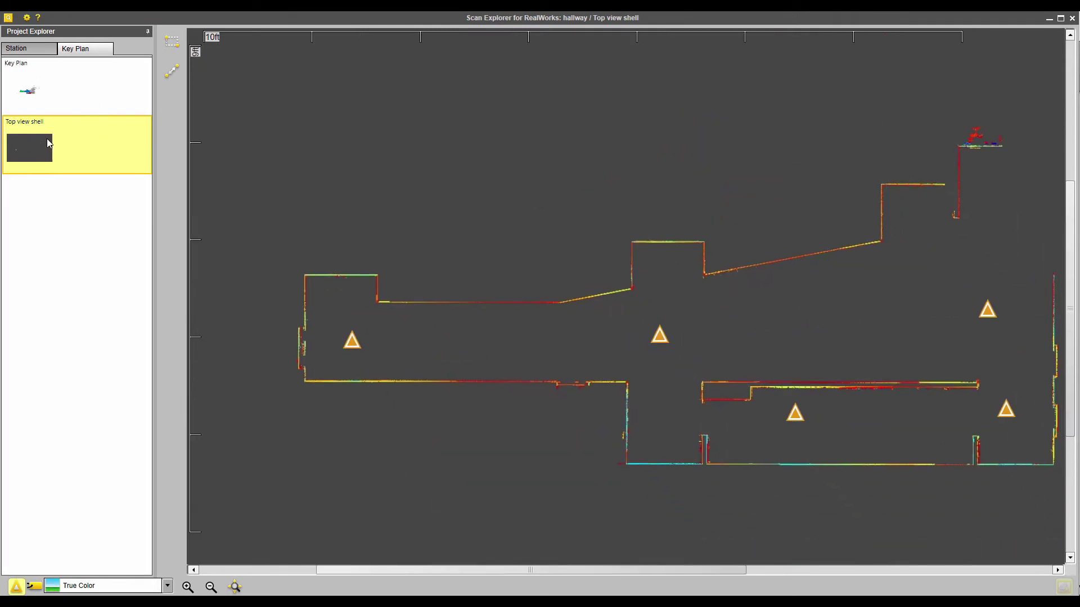
pyautogui.click(35, 90)
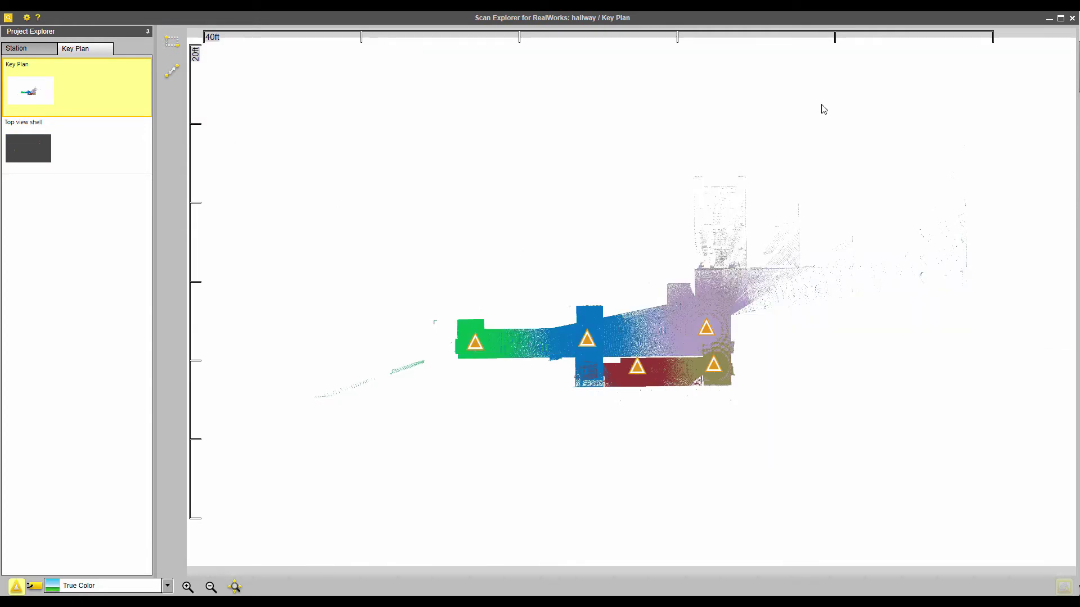
pyautogui.click(1048, 19)
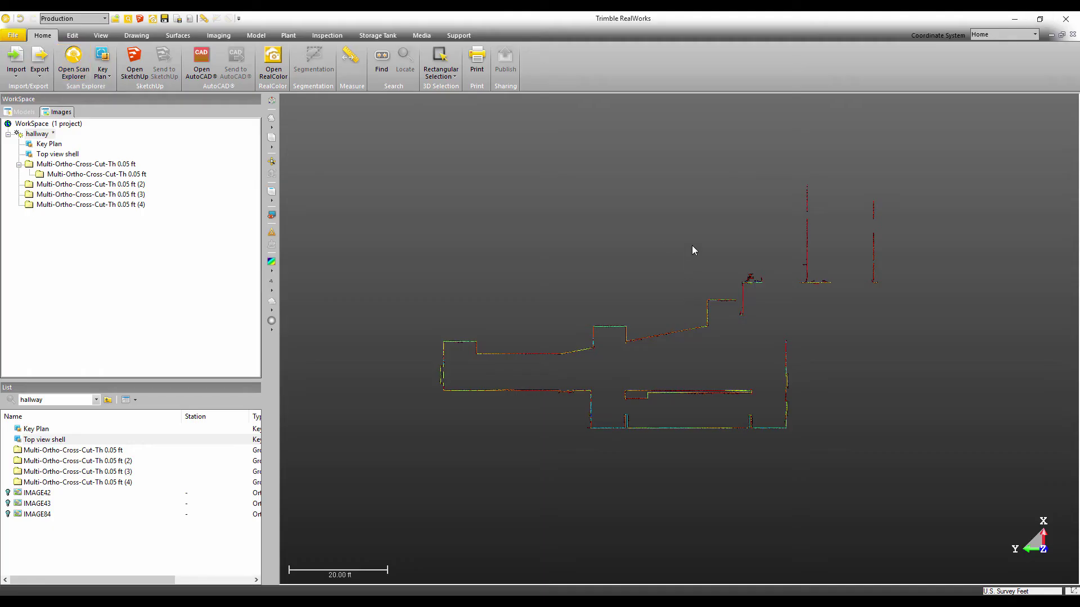
pyautogui.rightClick(647, 601)
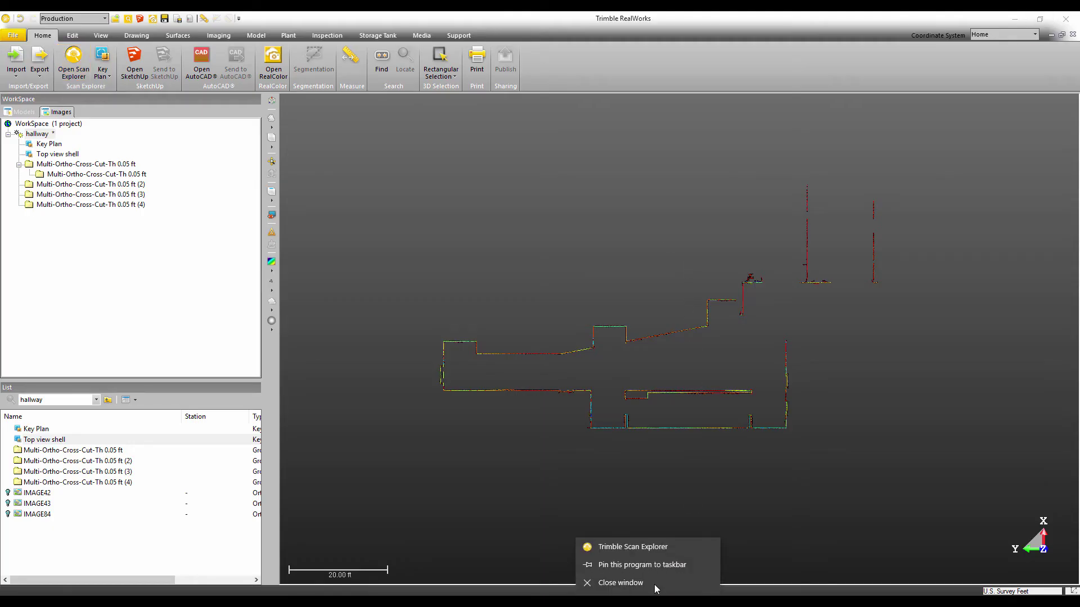
pyautogui.click(619, 581)
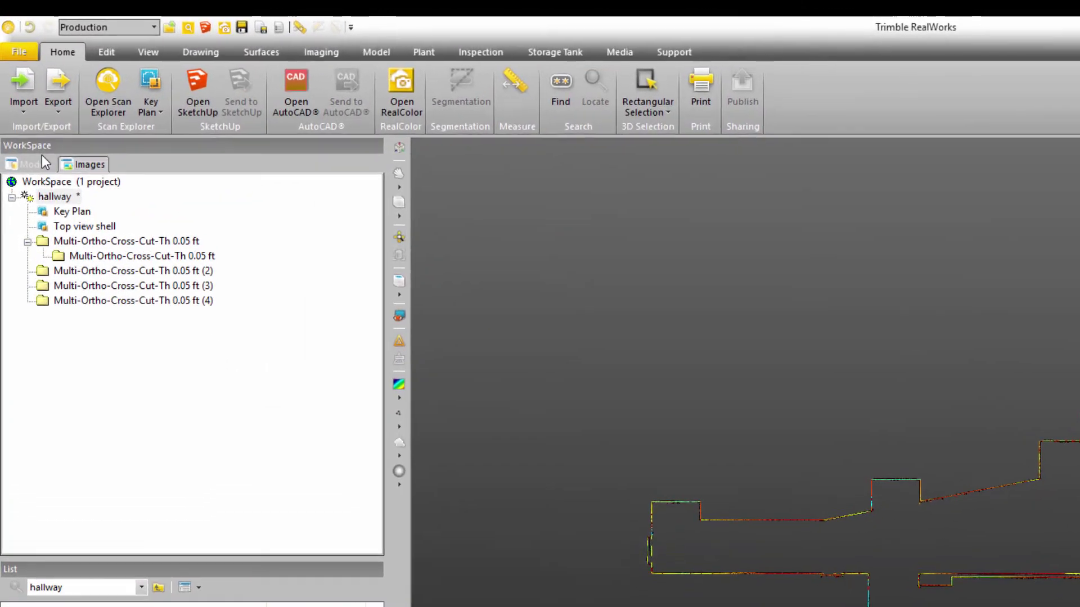
# - Generate a key plan from the TZF scans of the hallway project
pyautogui.click(24, 111)
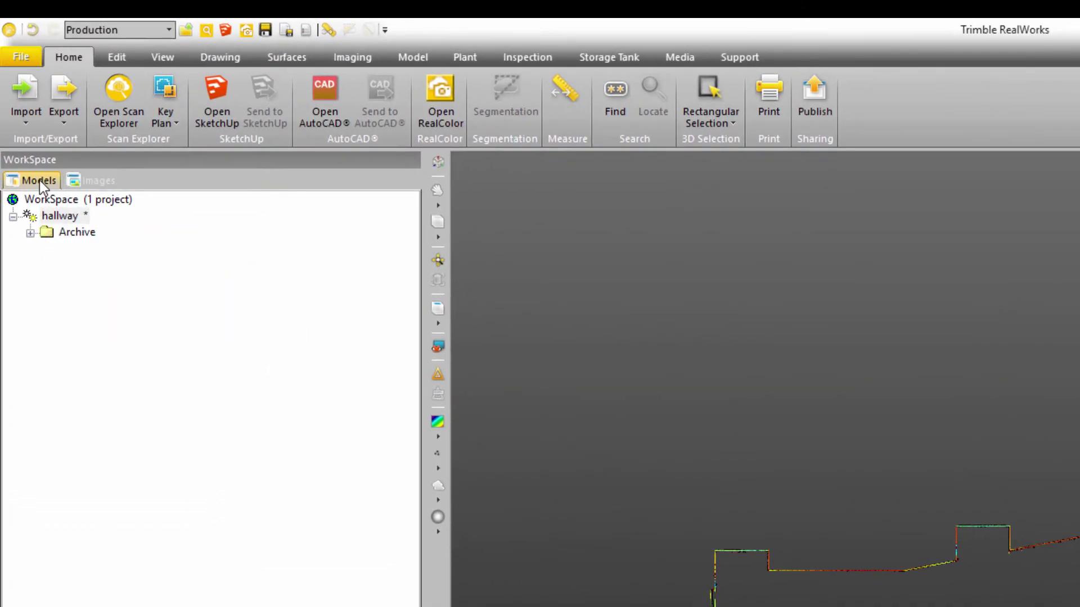
pyautogui.click(59, 218)
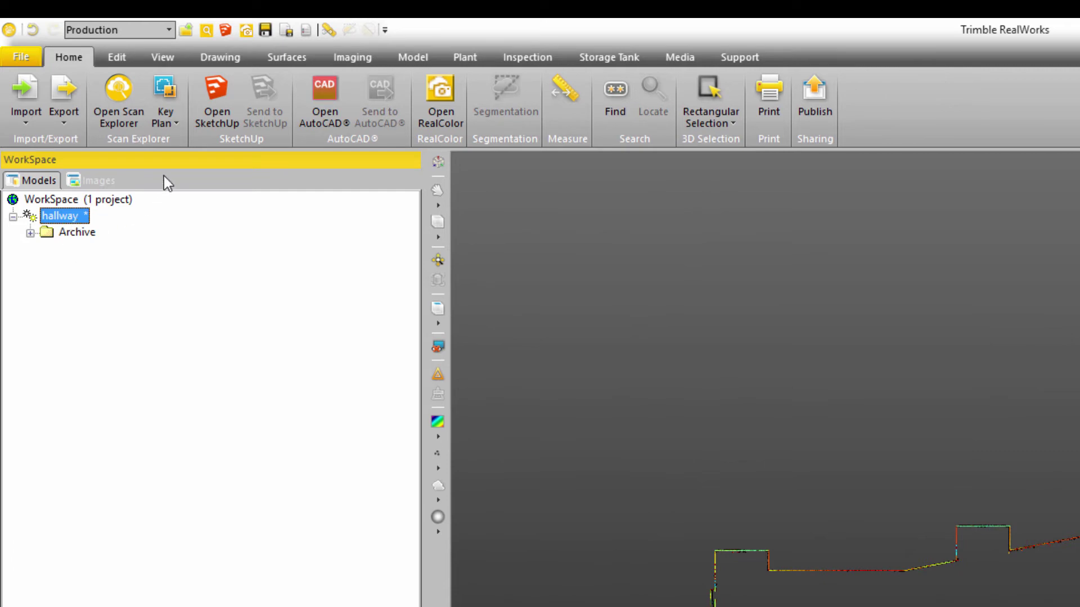
pyautogui.click(175, 124)
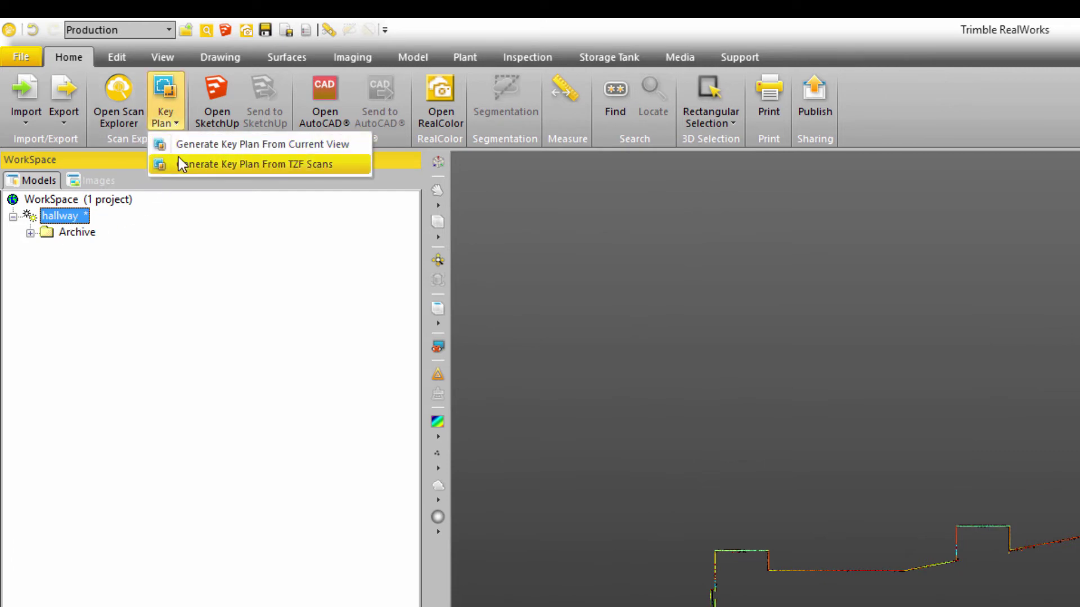
pyautogui.click(334, 164)
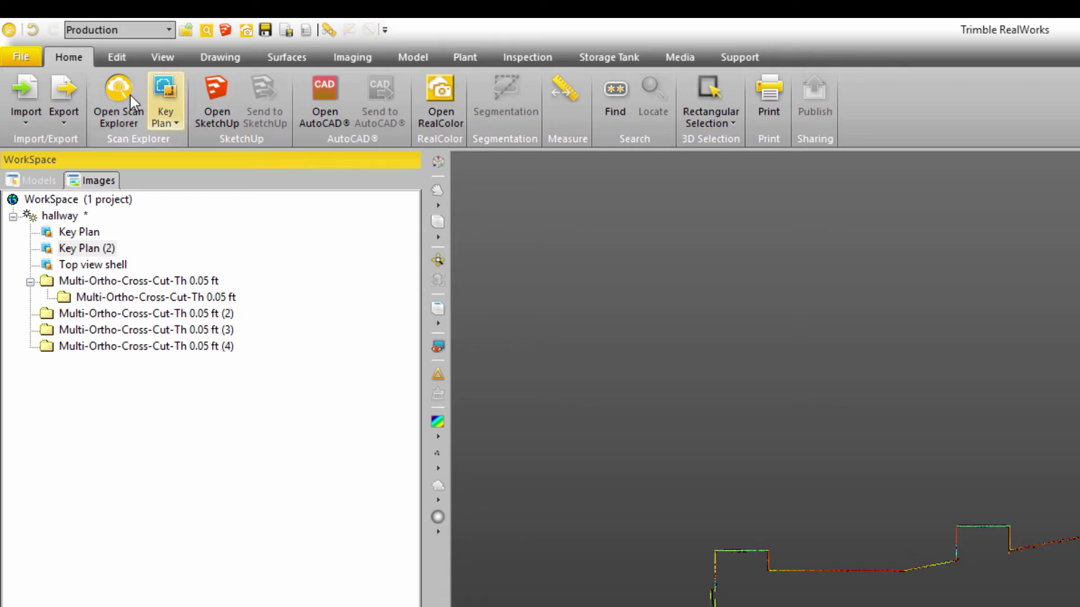
# - Examine the Key Plan (2) generated from the TZF scans in Scan Explorer, and close Scan Explorer
pyautogui.click(115, 87)
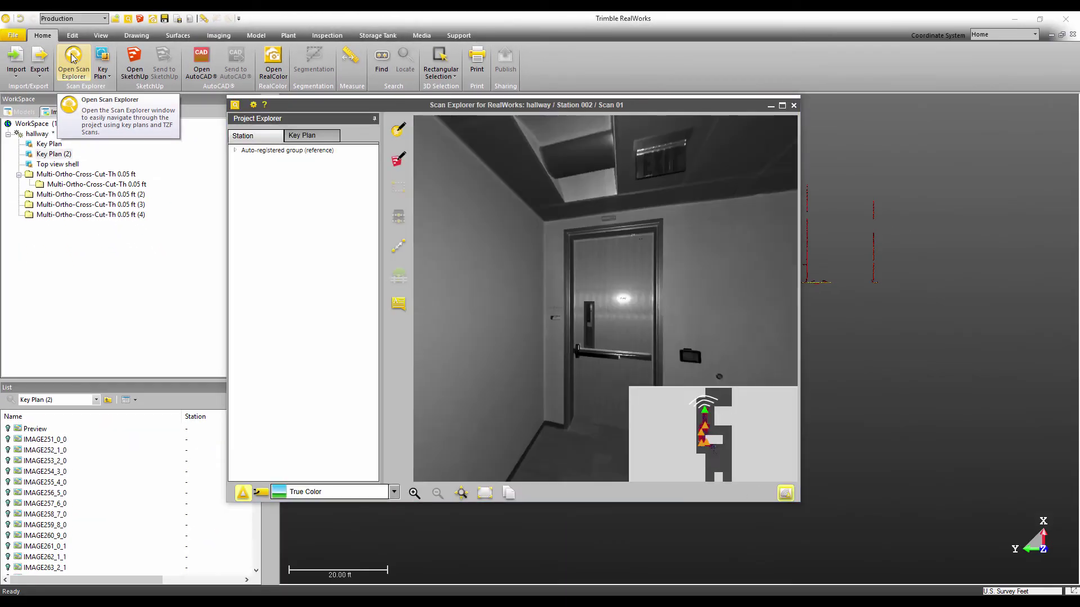
pyautogui.click(302, 139)
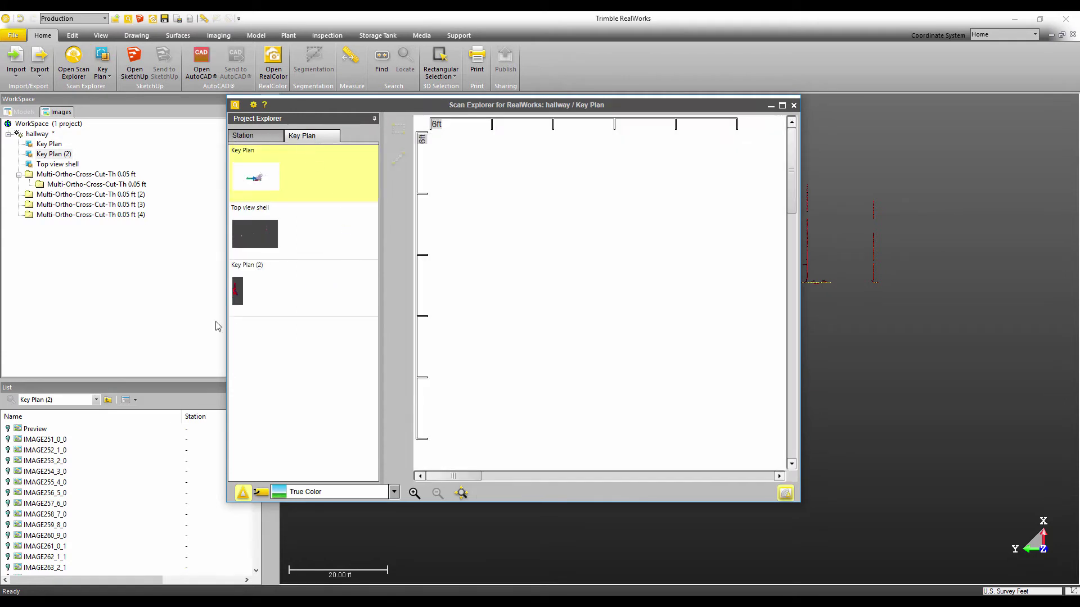
pyautogui.click(238, 291)
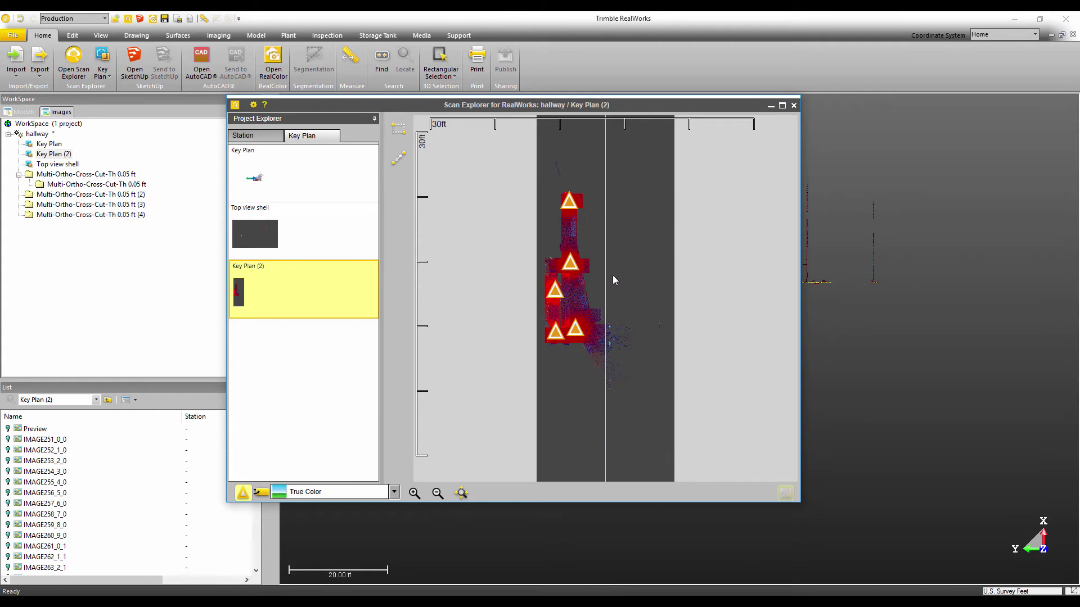
pyautogui.scroll(1, 569, 315)
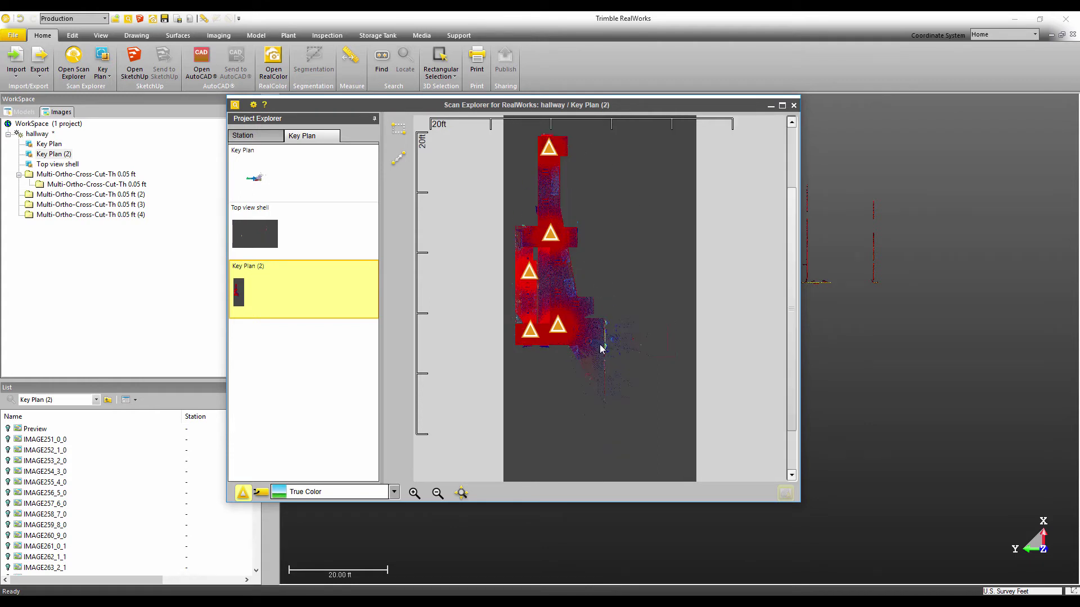
pyautogui.click(794, 106)
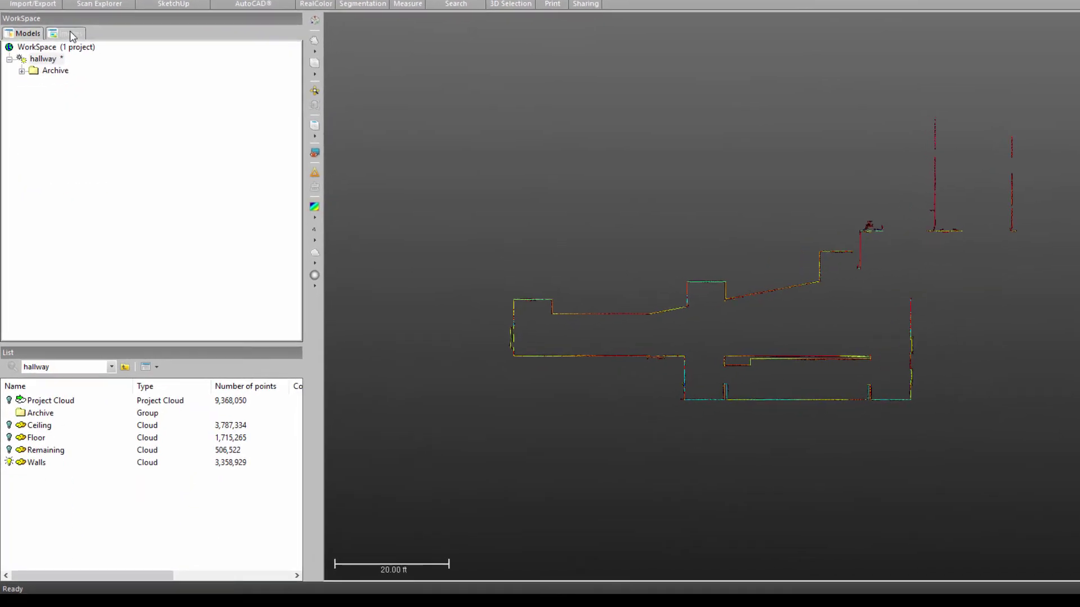
# - Delete the key plans Key Plan, Key Plan (2) and Top view shell from the hallway project
pyautogui.click(61, 112)
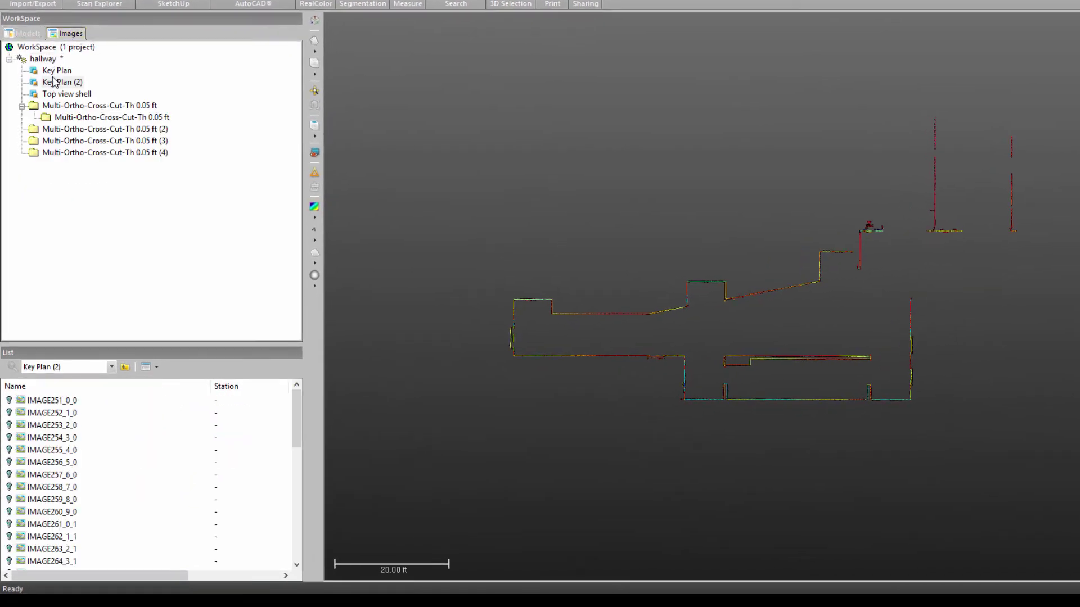
pyautogui.click(57, 71)
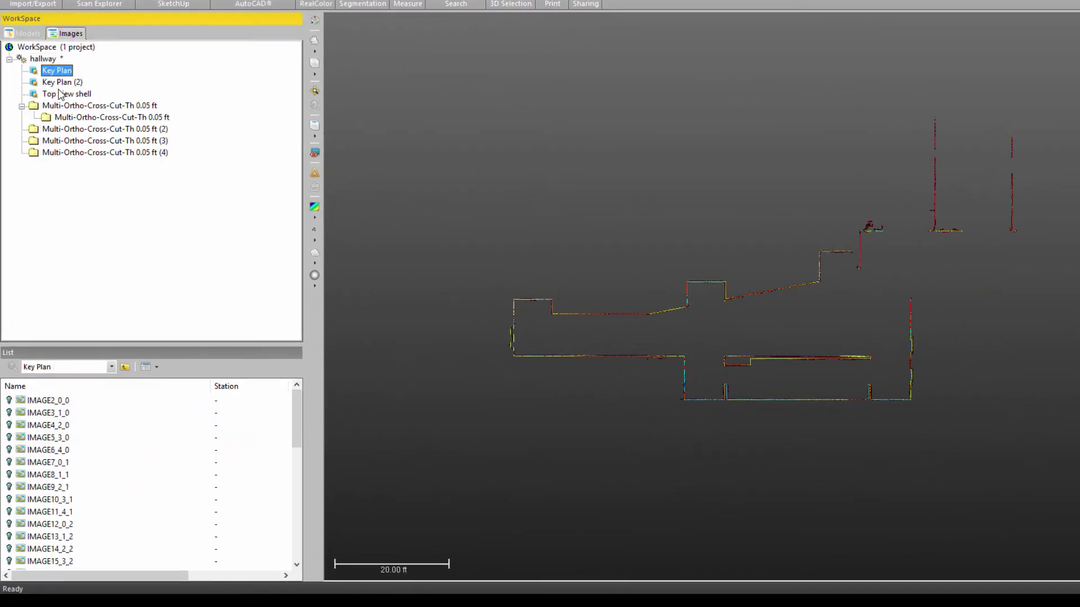
pyautogui.click(45, 59)
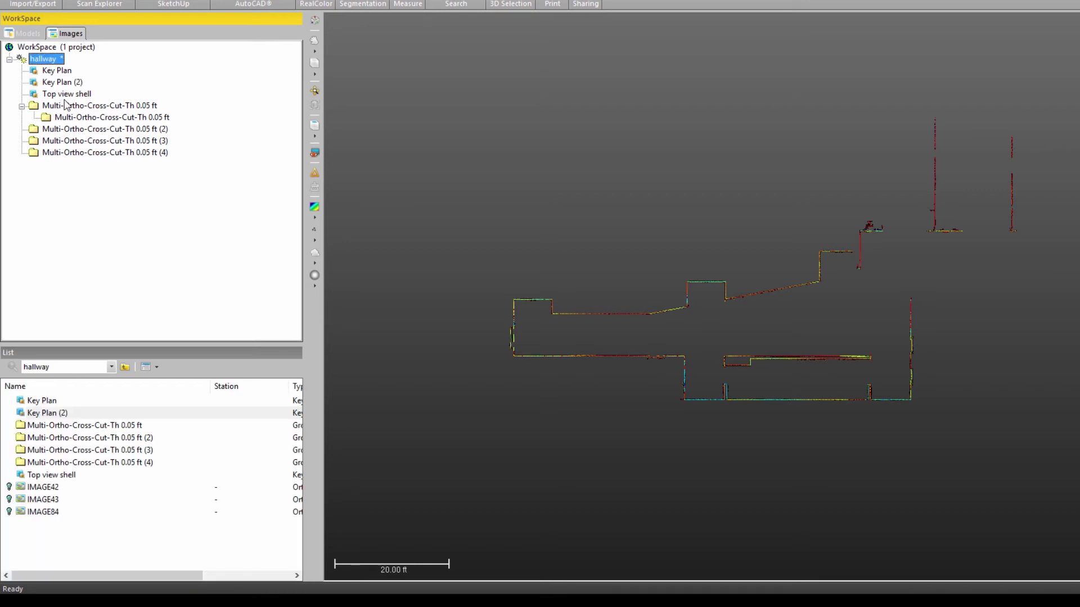
pyautogui.click(39, 402)
pyautogui.keyDown('ctrl'); pyautogui.click(59, 414); pyautogui.keyUp('ctrl')
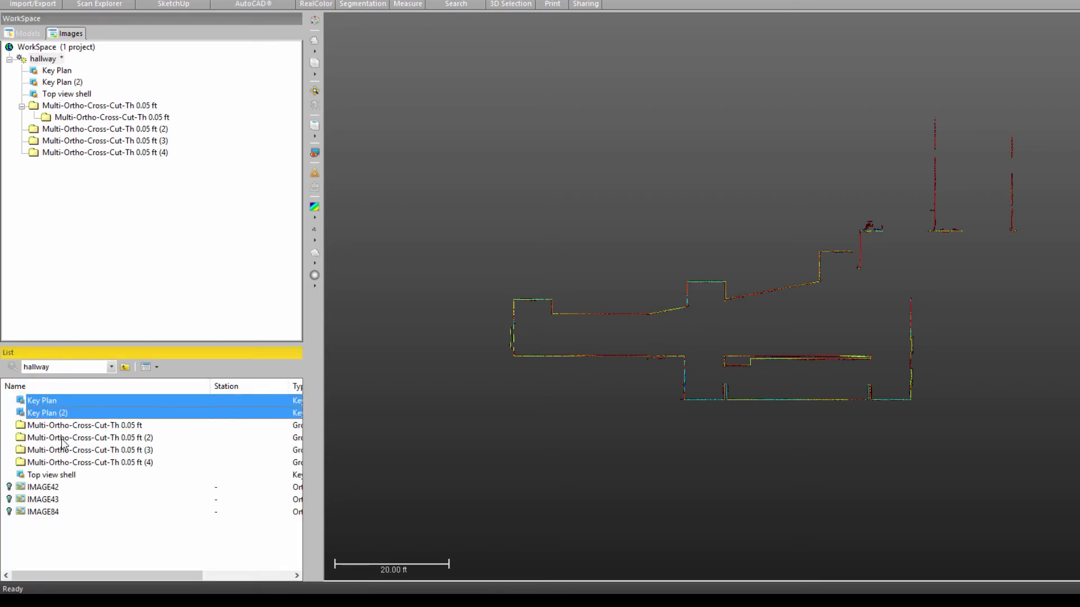
pyautogui.keyDown('ctrl'); pyautogui.click(62, 476); pyautogui.keyUp('ctrl')
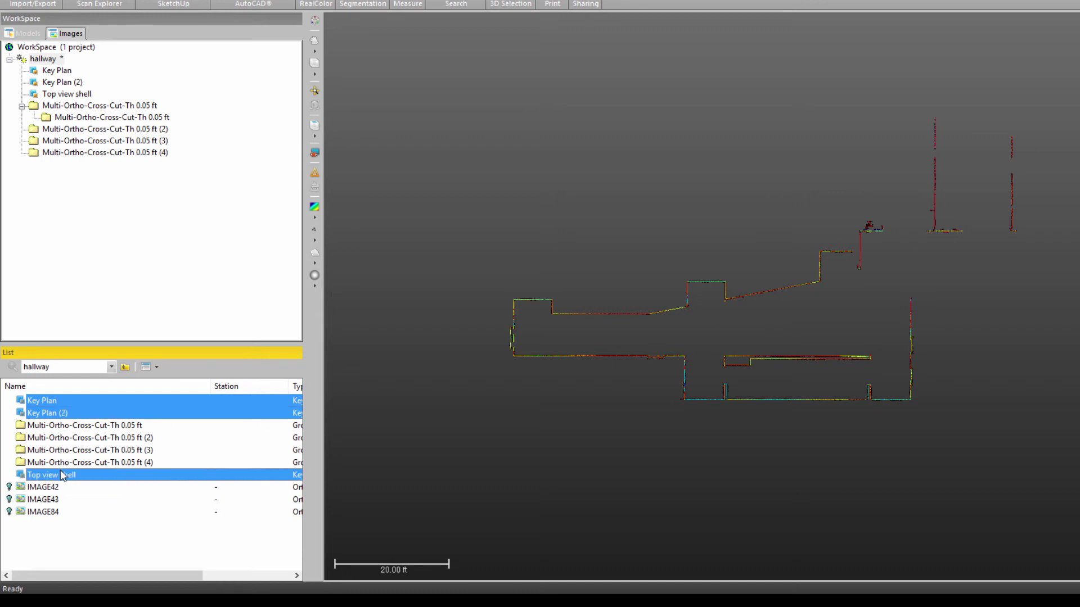
pyautogui.press('Delete')
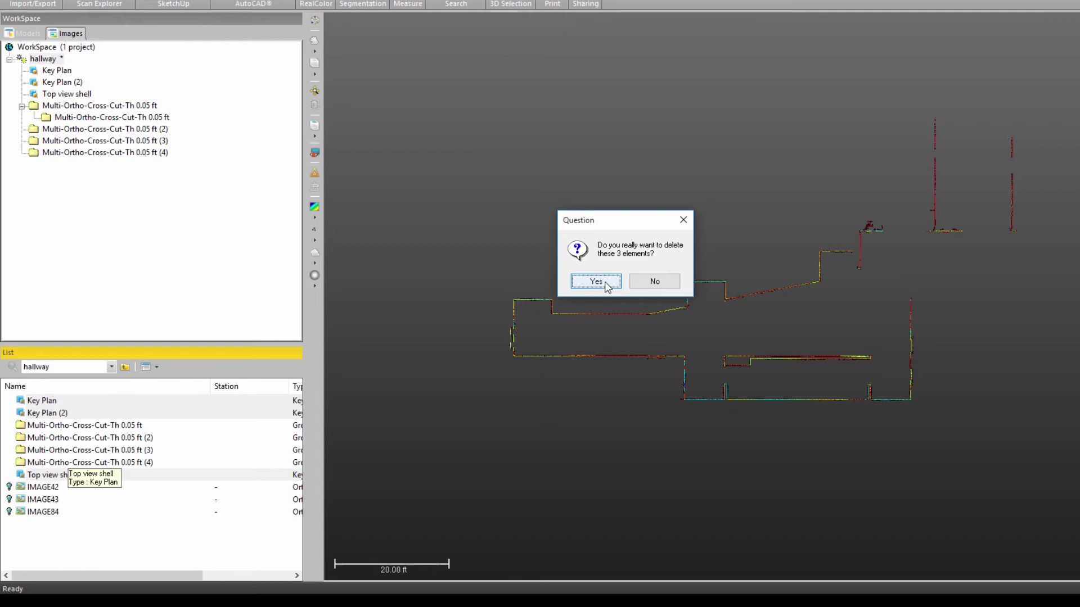
pyautogui.click(606, 283)
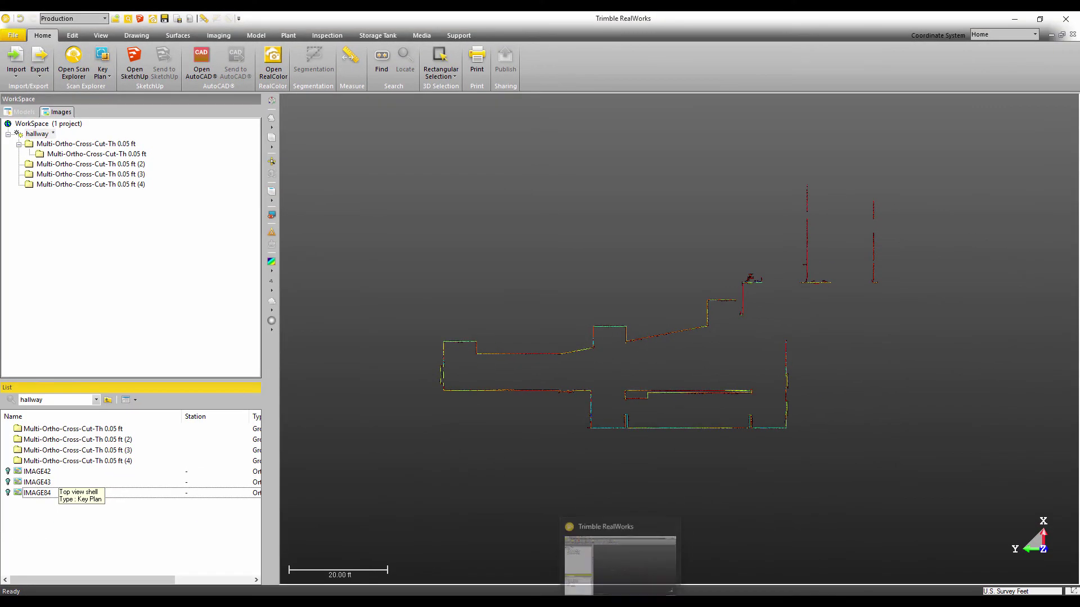
# - Check the hallway station view and the key plan list in a maximized Scan Explorer without any generated key plan
pyautogui.click(72, 60)
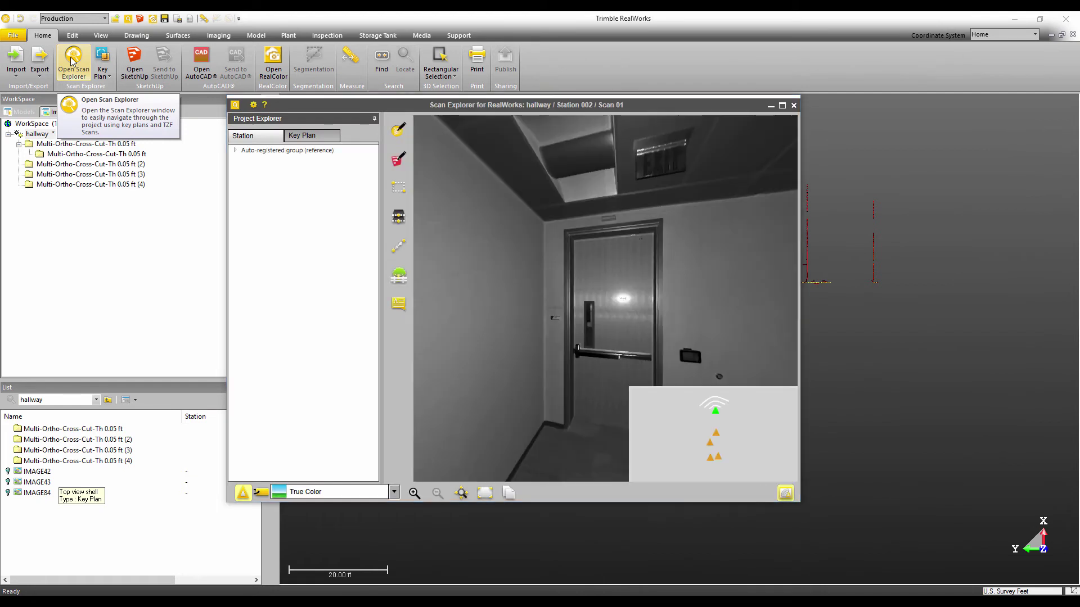
pyautogui.doubleClick(586, 105)
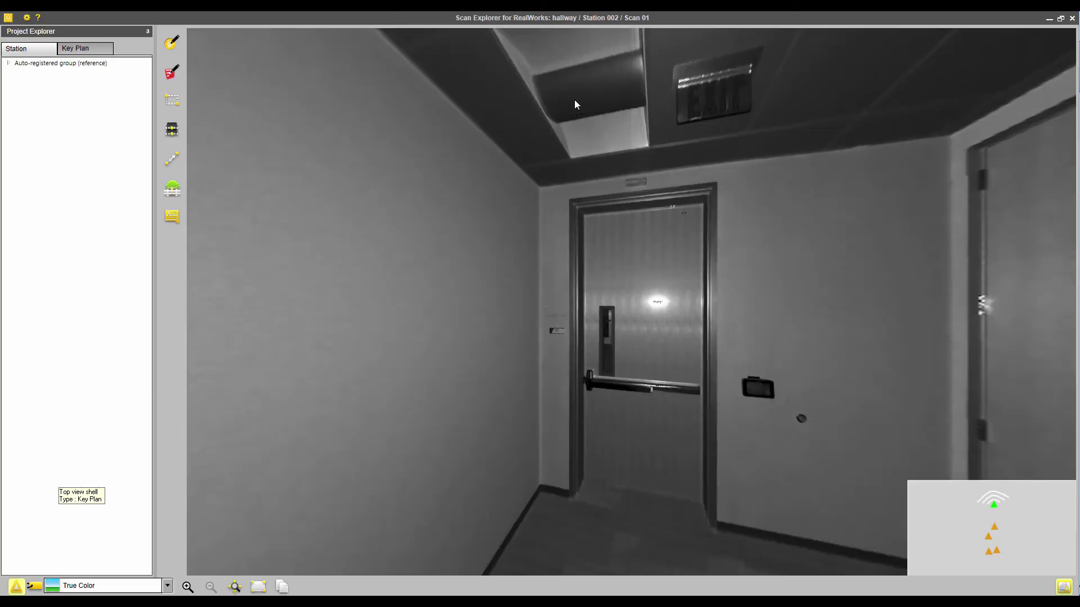
pyautogui.click(107, 49)
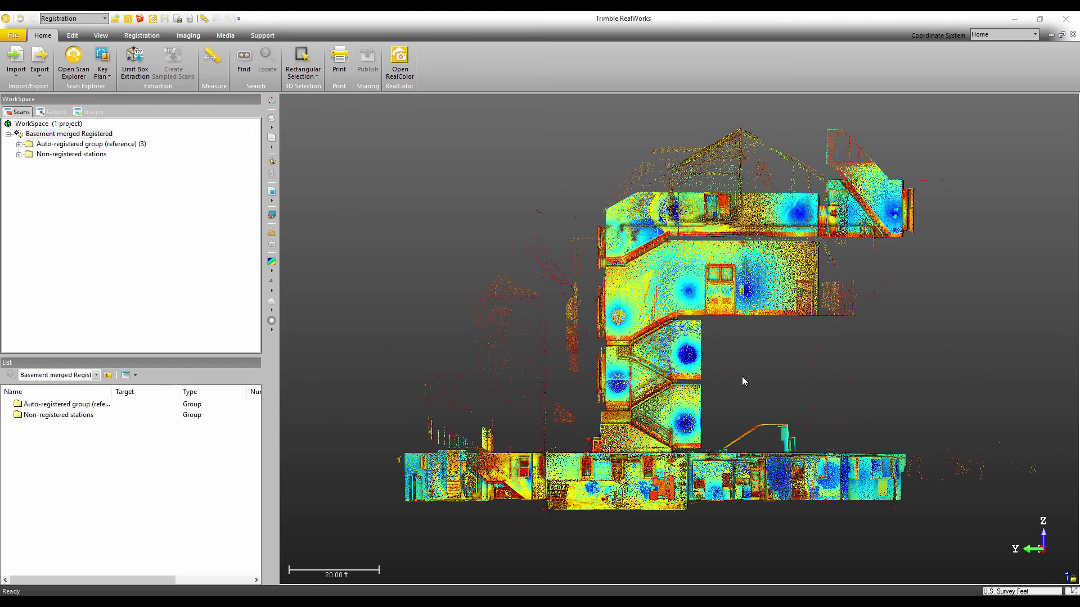
# - Generate a key plan from the current elevation view of the Basement merged Registered project and open Scan Explorer
pyautogui.click(106, 78)
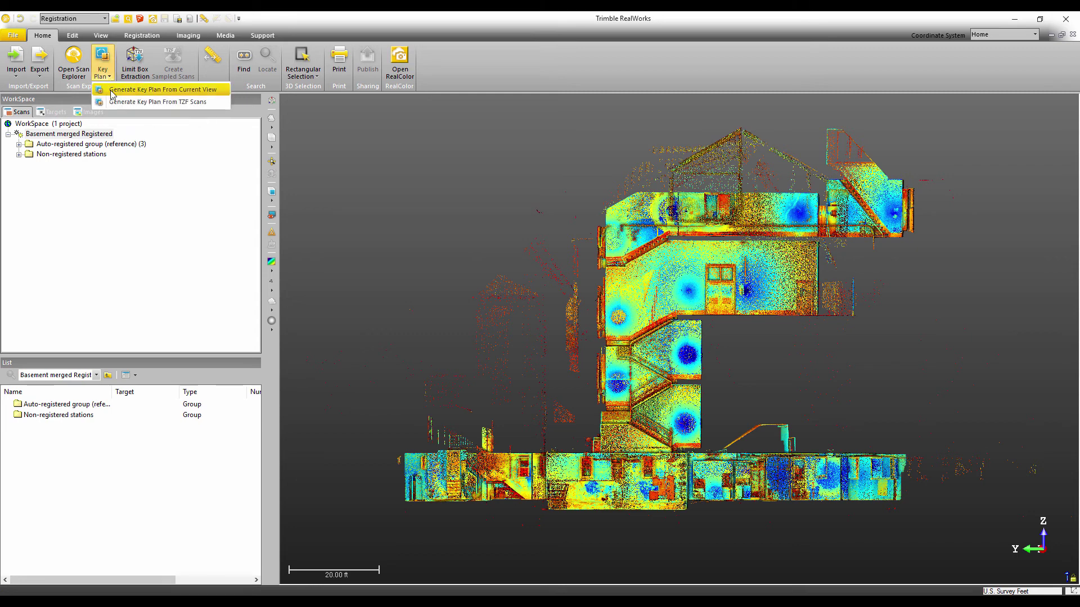
pyautogui.click(184, 90)
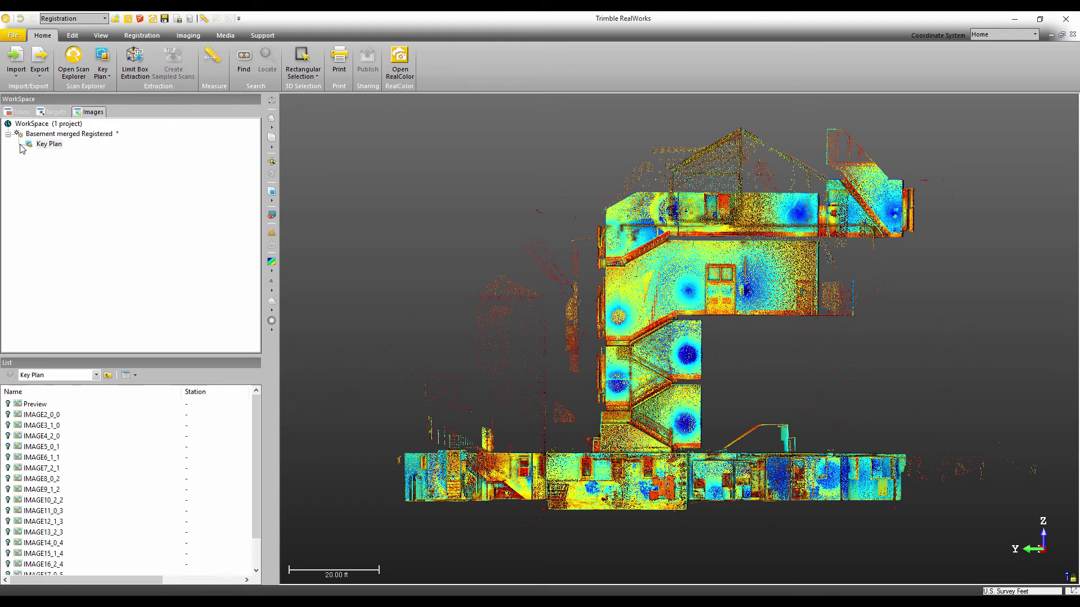
pyautogui.click(81, 57)
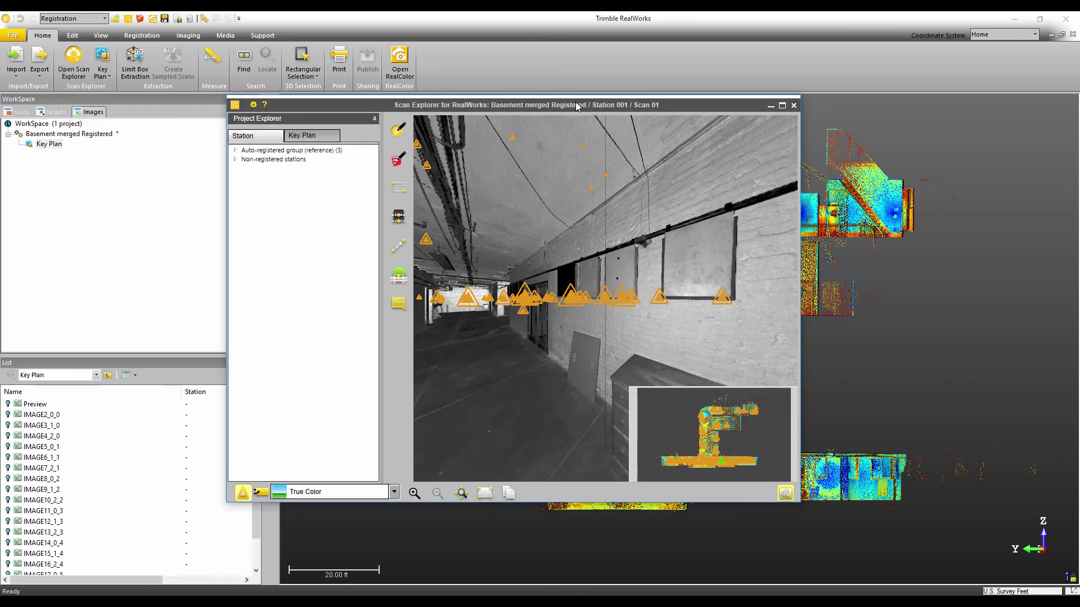
# - Display the basement's elevation Key Plan in a maximized Scan Explorer and hide the station markers to inspect the plan up close
pyautogui.doubleClick(577, 105)
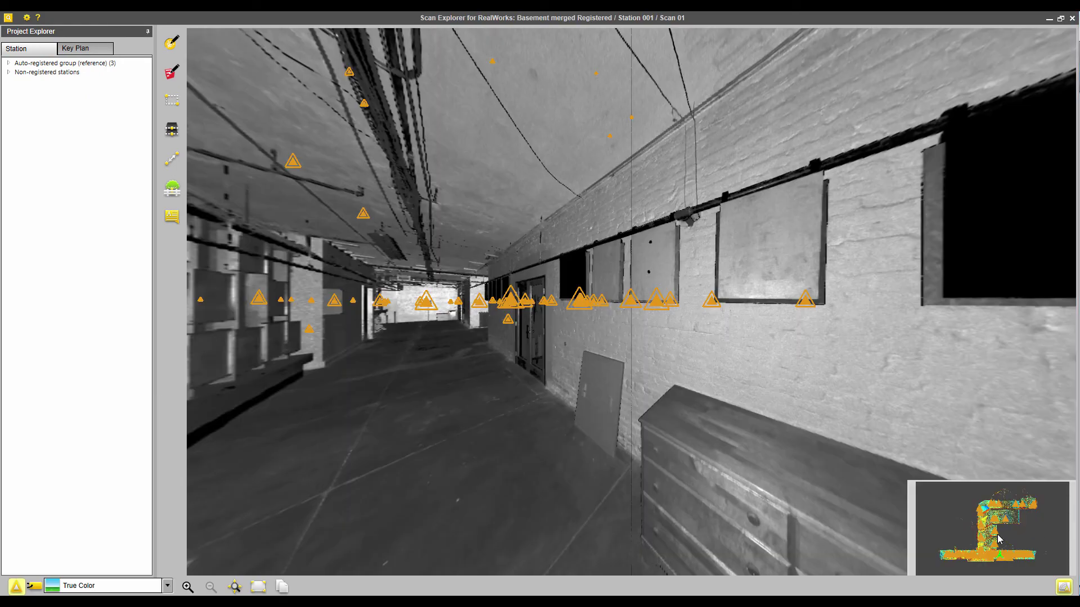
pyautogui.click(81, 49)
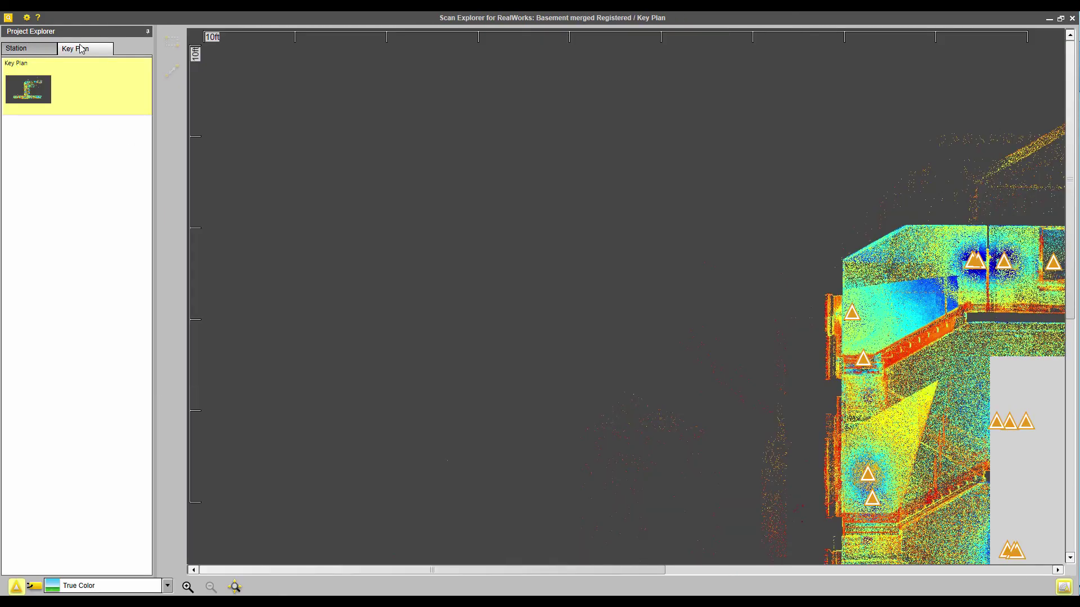
pyautogui.scroll(-5, 600, 376)
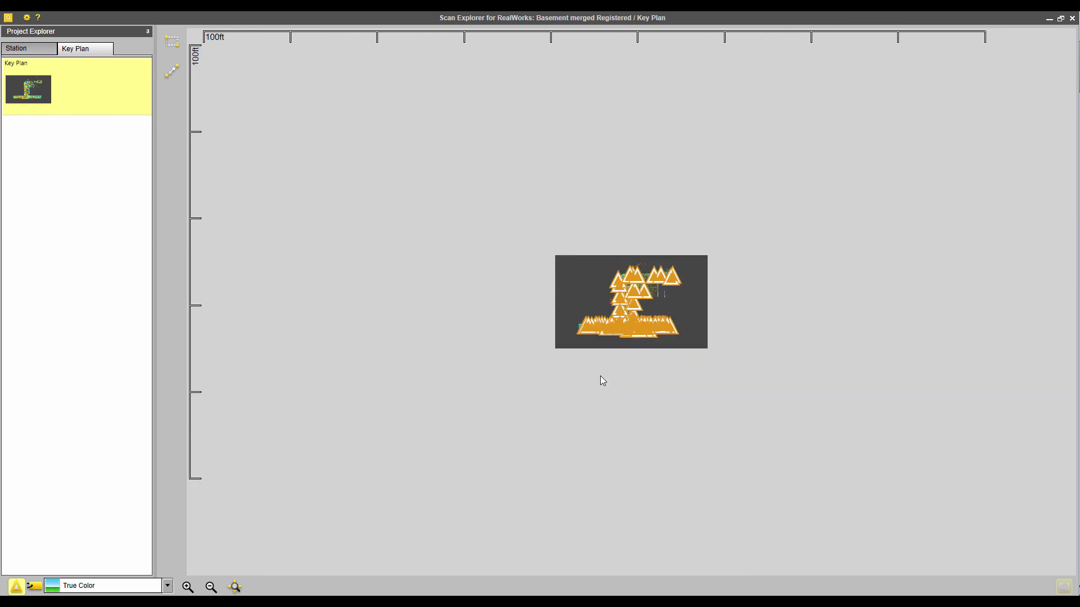
pyautogui.scroll(3, 639, 302)
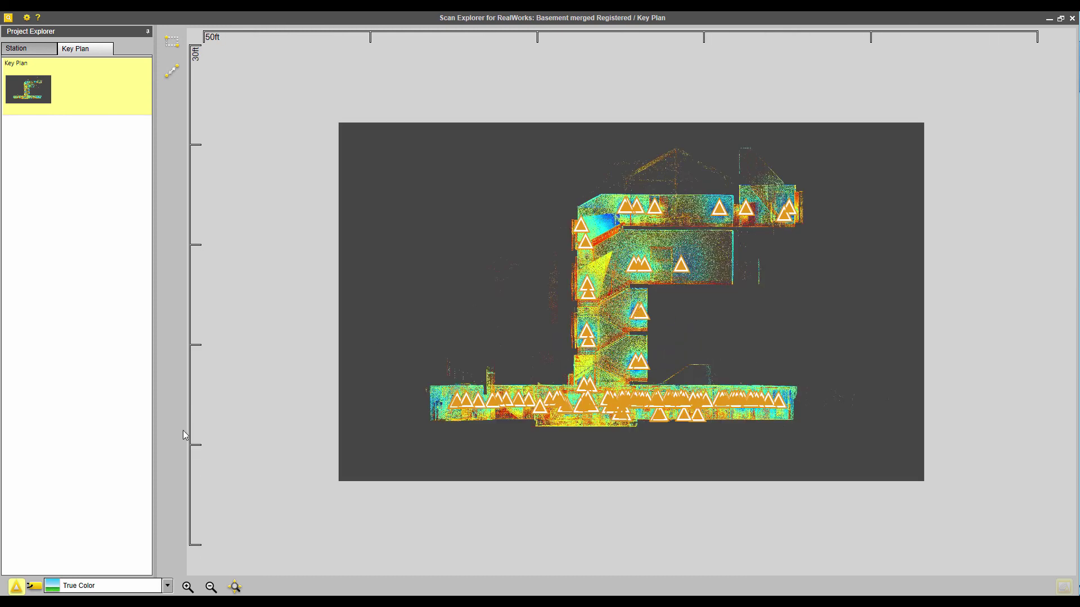
pyautogui.click(16, 587)
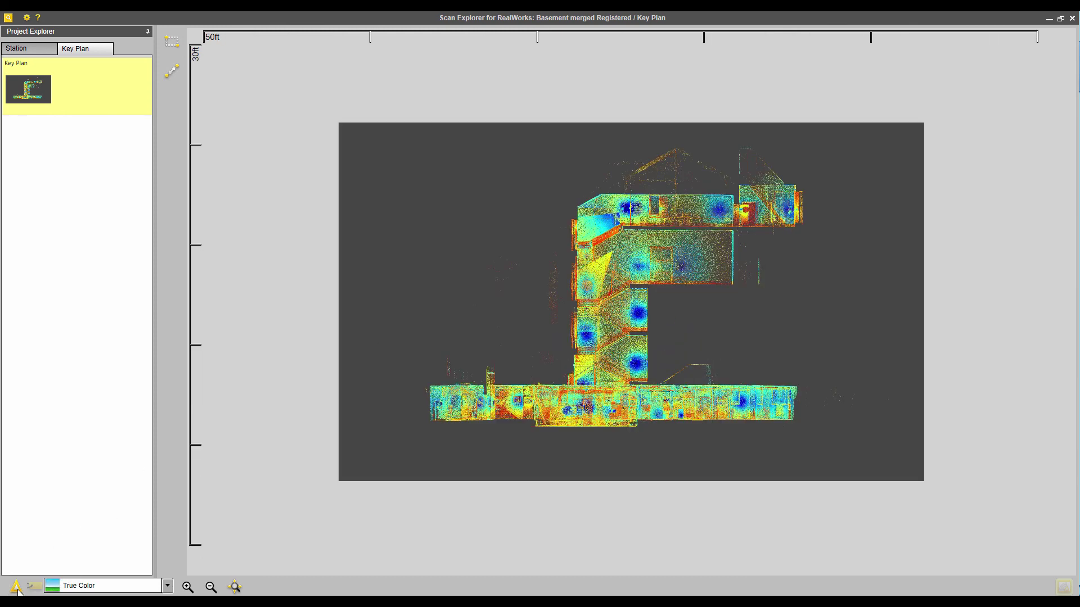
pyautogui.scroll(5, 450, 456)
pyautogui.moveTo(602, 216); pyautogui.dragTo(605, 473)
pyautogui.scroll(-2, 605, 473)
pyautogui.scroll(3, 609, 295)
pyautogui.scroll(-5, 610, 292)
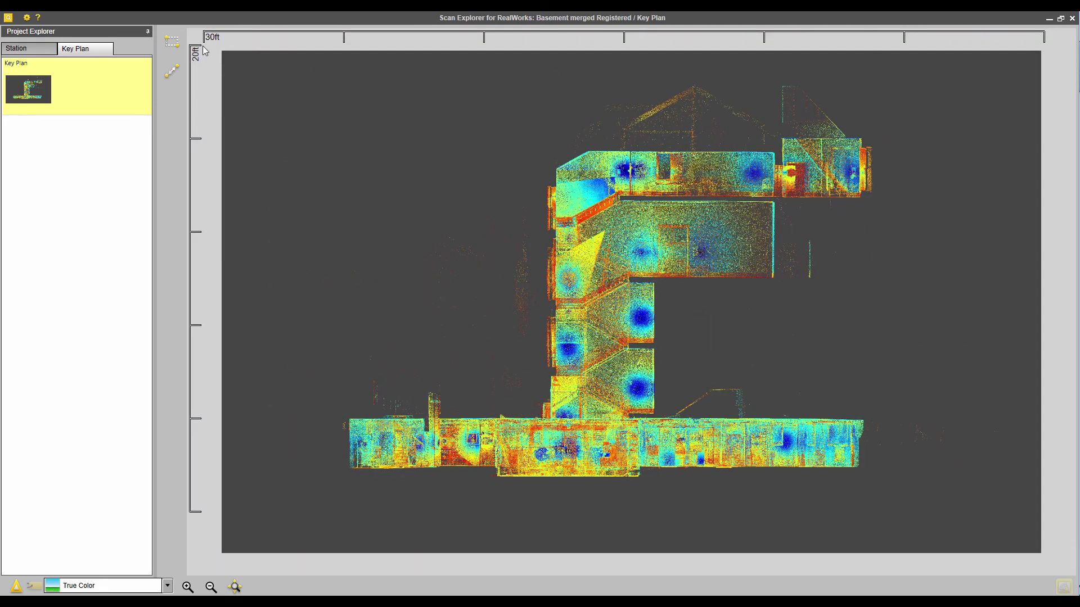
# - Extract the points within a rectangle around the second-highest room beside the stairwell on the key plan, and inspect the cloud in RealWorks
pyautogui.click(176, 46)
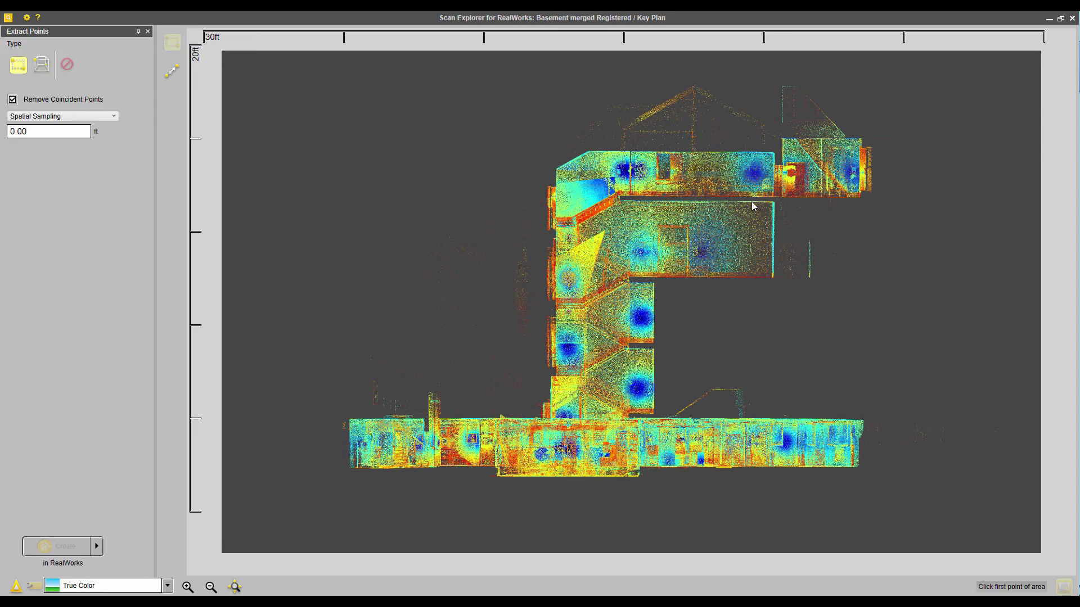
pyautogui.click(779, 200)
pyautogui.click(651, 279)
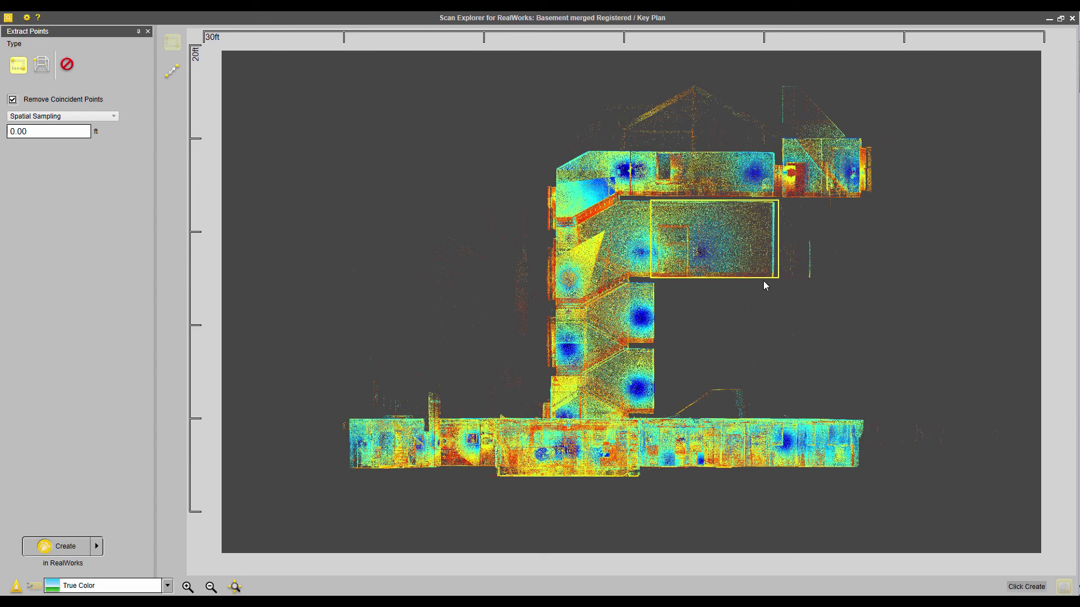
pyautogui.click(63, 546)
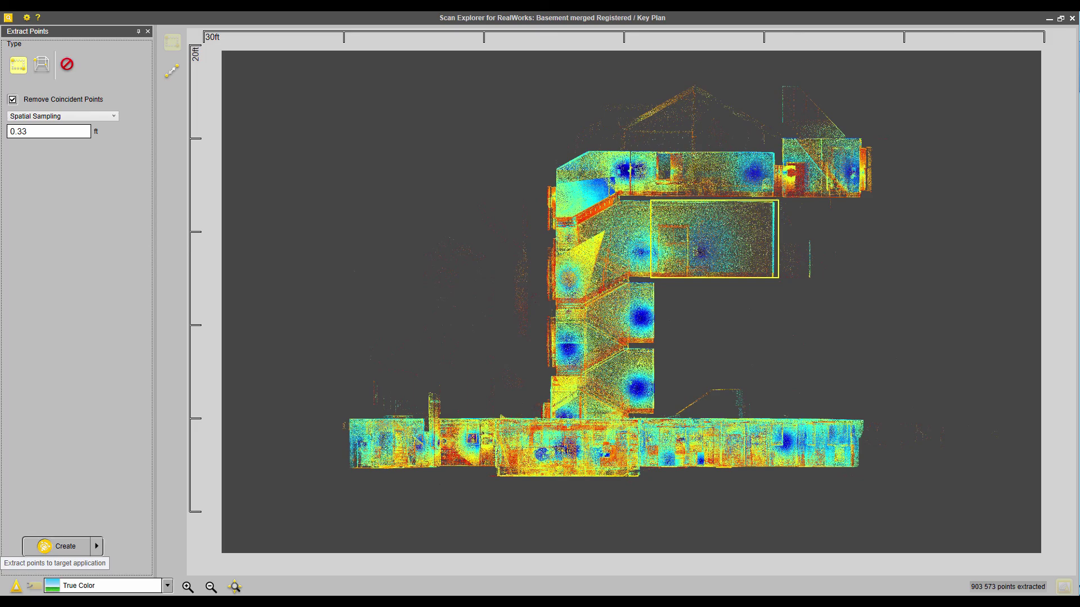
pyautogui.click(65, 546)
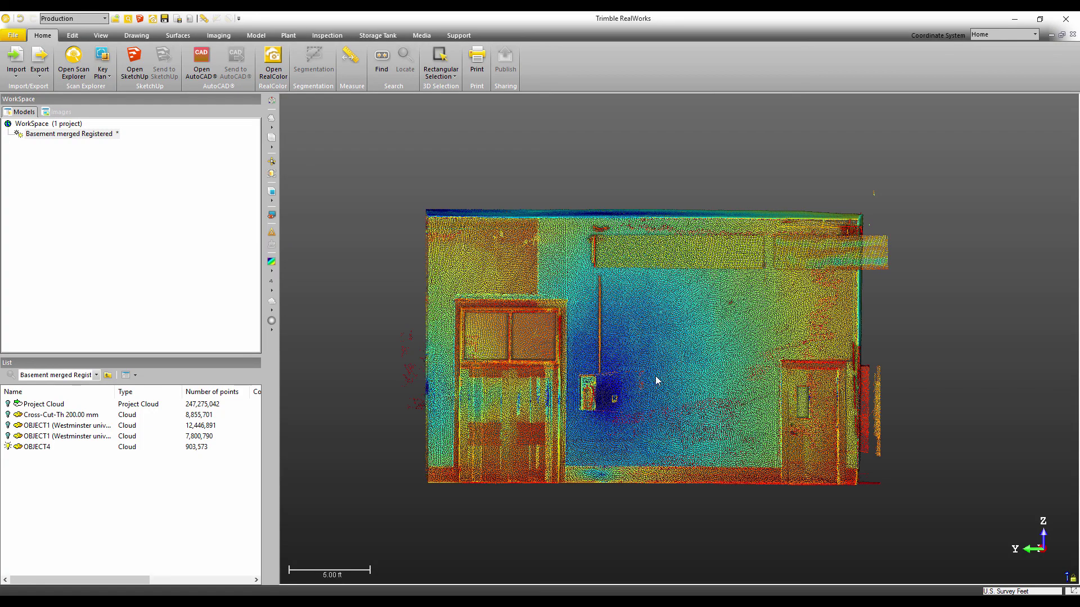
pyautogui.scroll(-5, 663, 358)
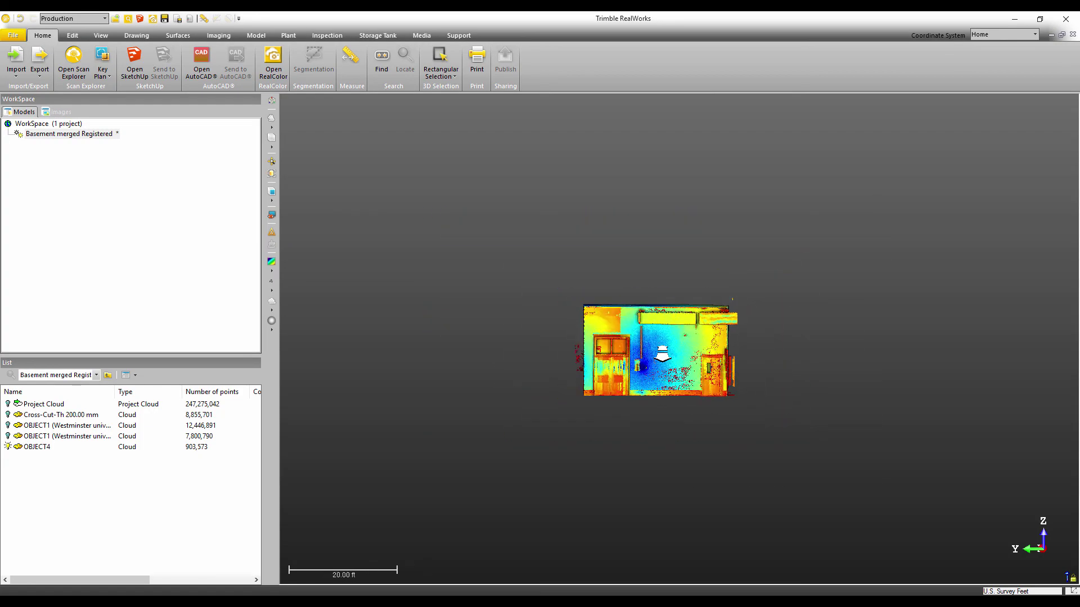
pyautogui.moveTo(682, 349); pyautogui.dragTo(699, 347)
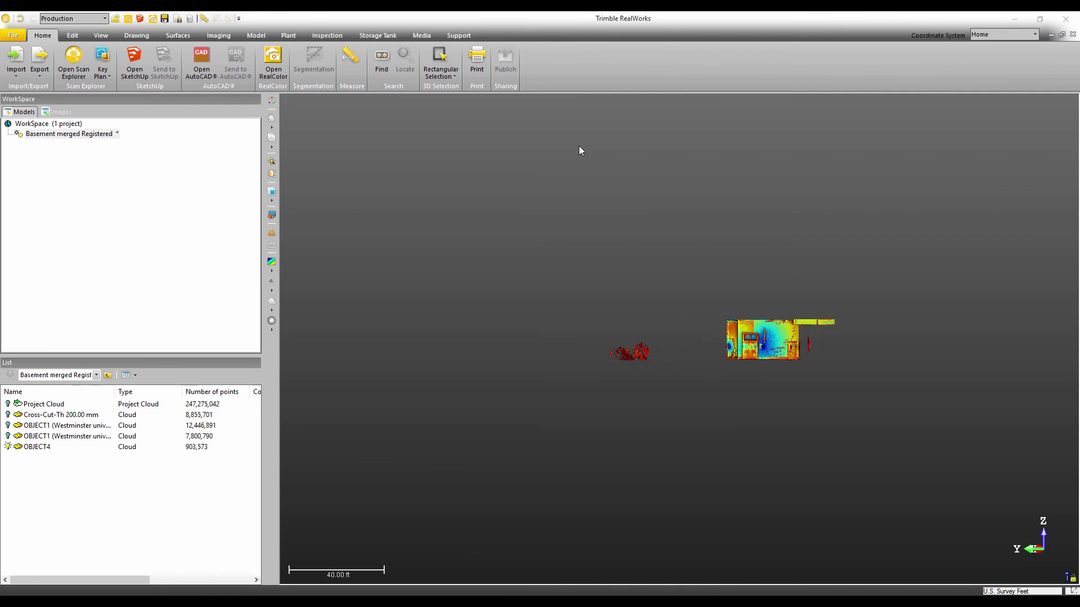